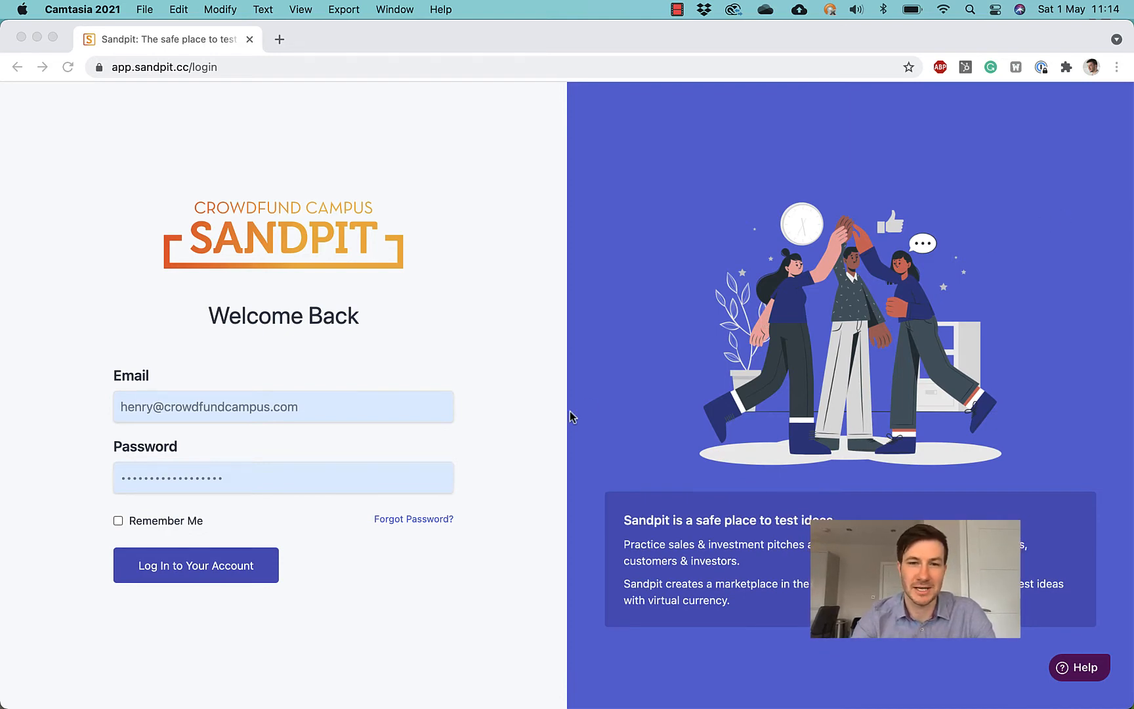
# Step: Bring the Chrome window with the filled-in Sandpit login page to the front
pyautogui.click(279, 521)
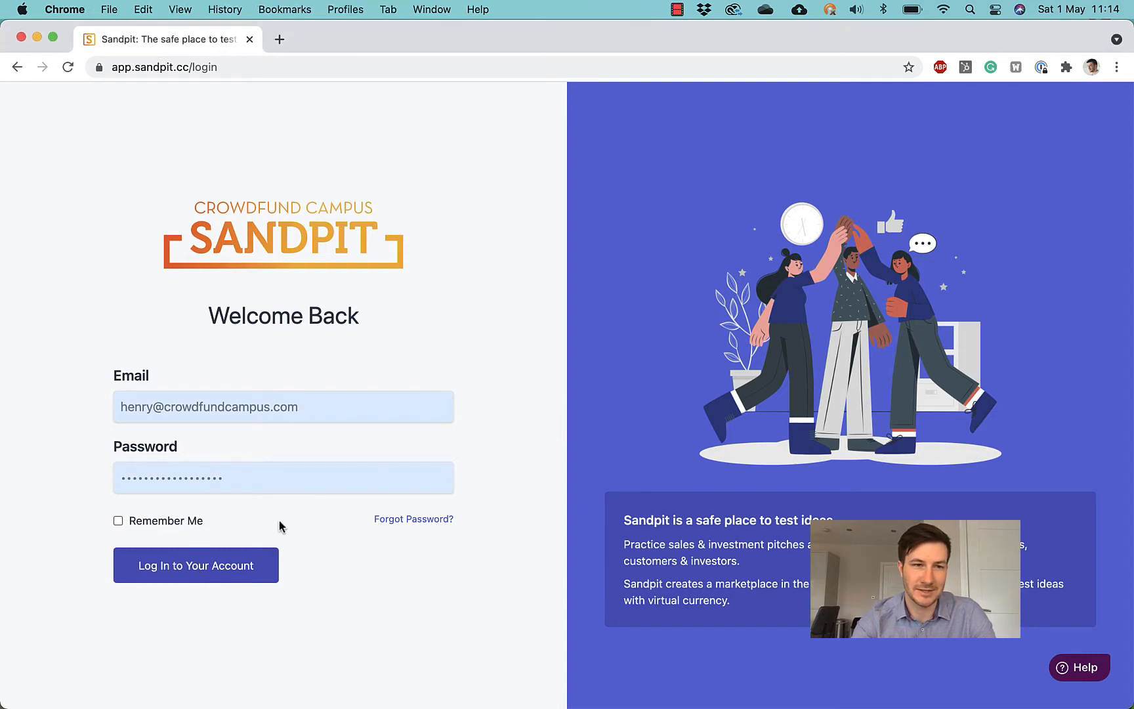
# Step: Log in and view the Demo Organisation dashboard showing 7 crowds
pyautogui.click(213, 569)
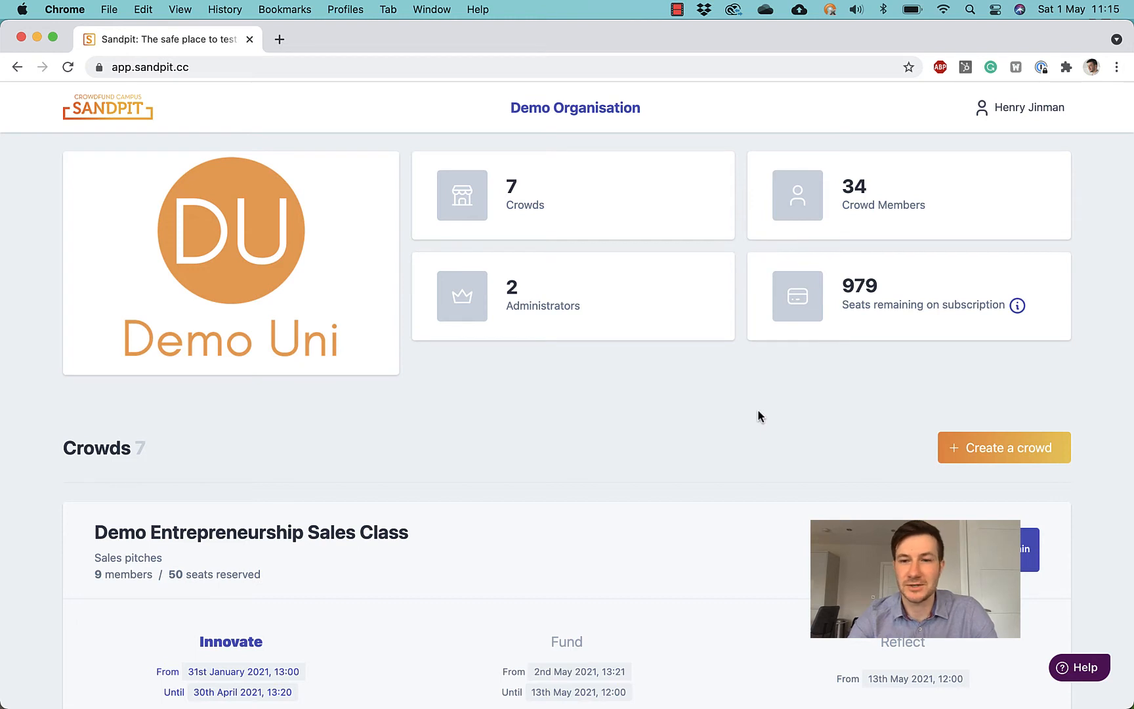
pyautogui.scroll(-1, 765, 428)
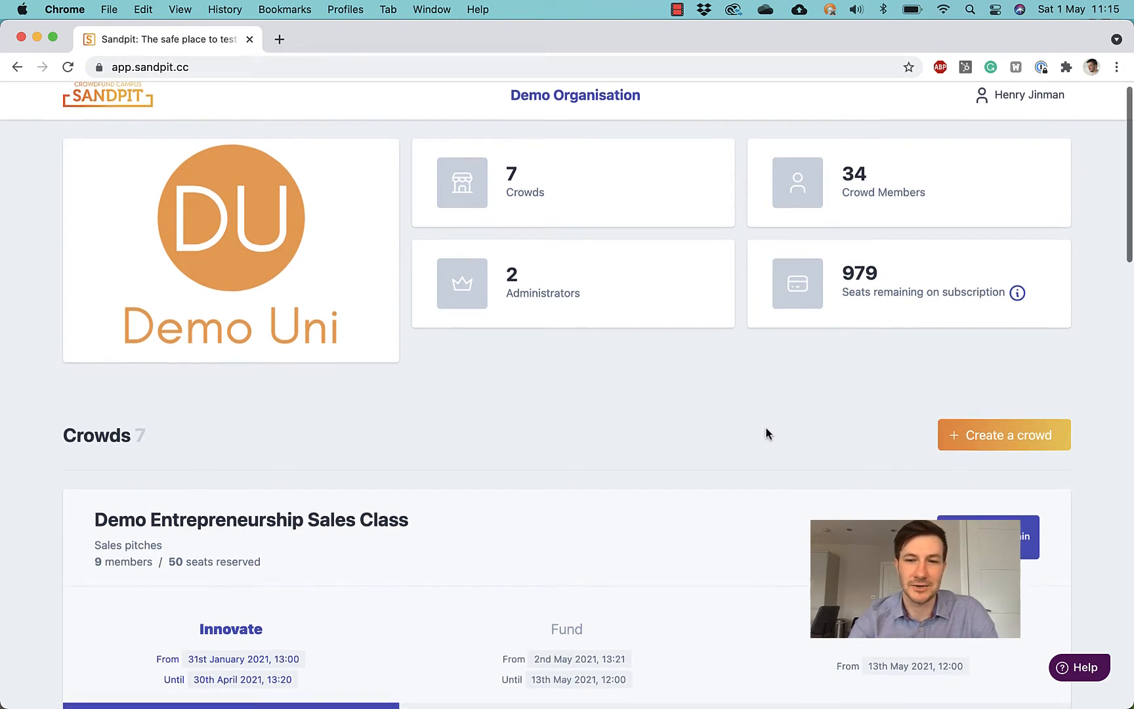
# Step: Create a crowd and pick the Sales simulation type
pyautogui.click(984, 441)
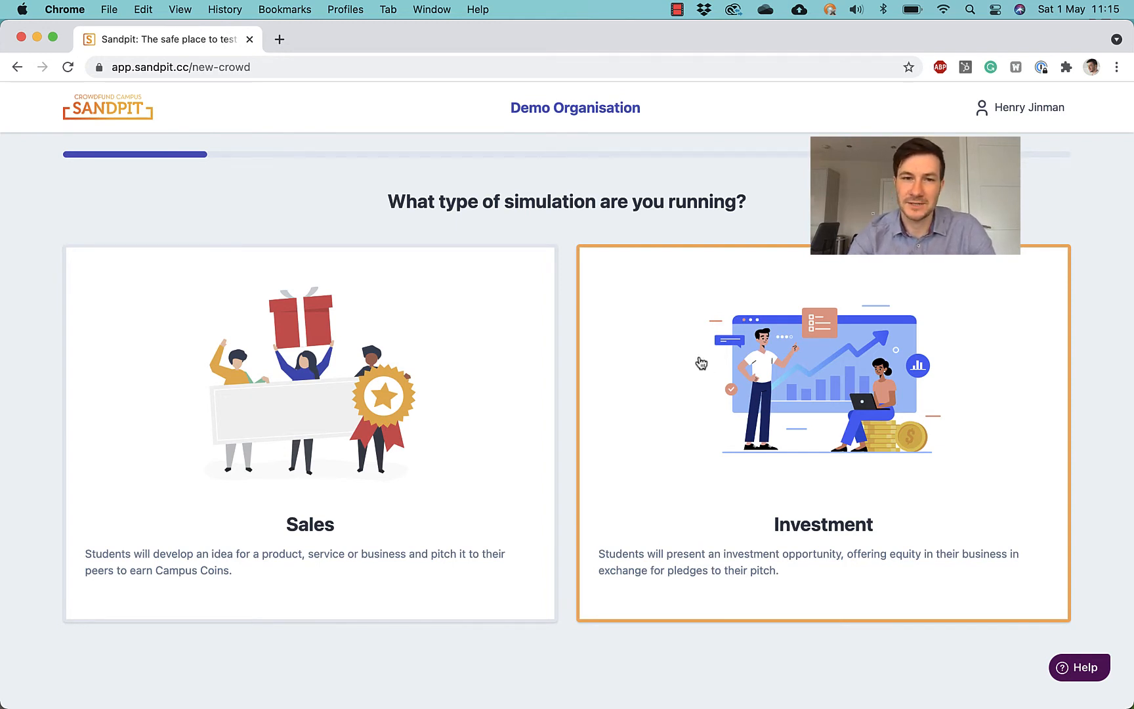
pyautogui.click(457, 393)
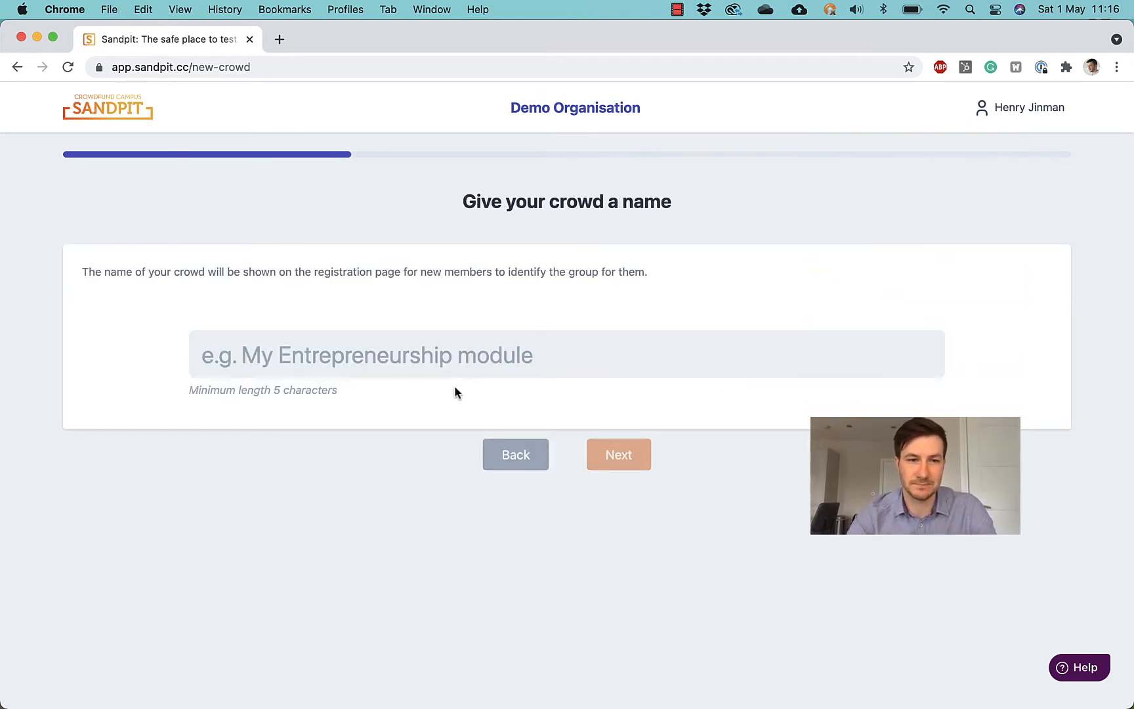
# Step: Type the crowd name 'A1 Entrepreneurship module', deleting the mistyped ending
pyautogui.click(432, 360)
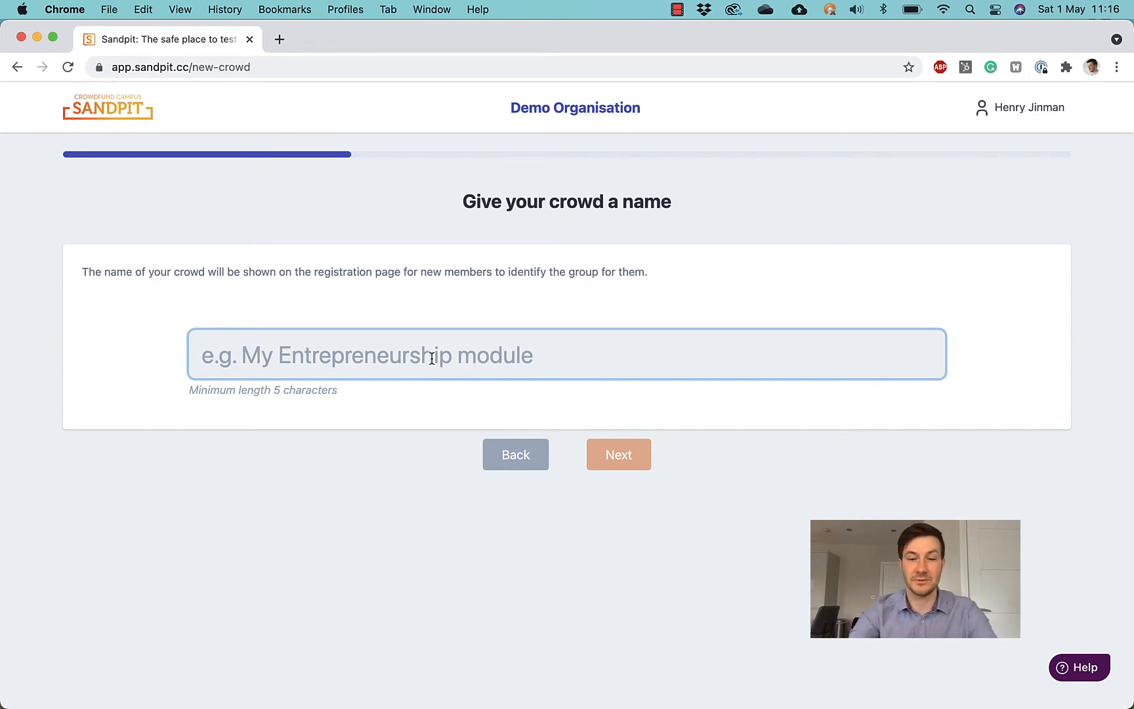
pyautogui.write('A1')
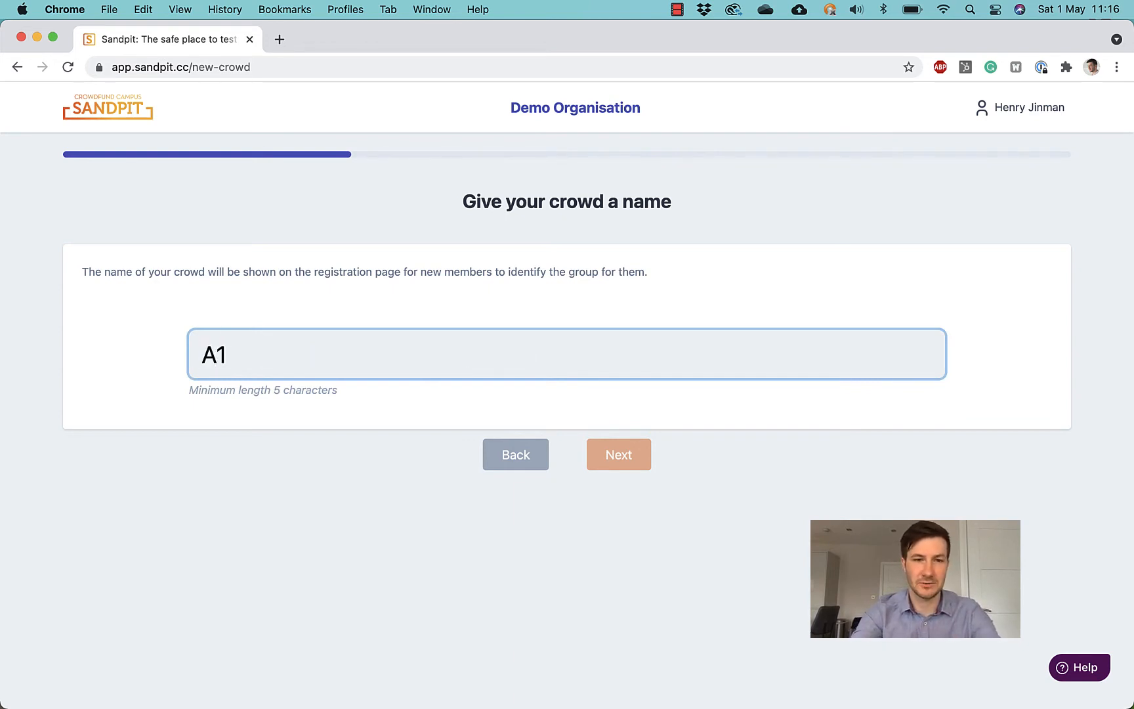
pyautogui.write(' Entrepre')
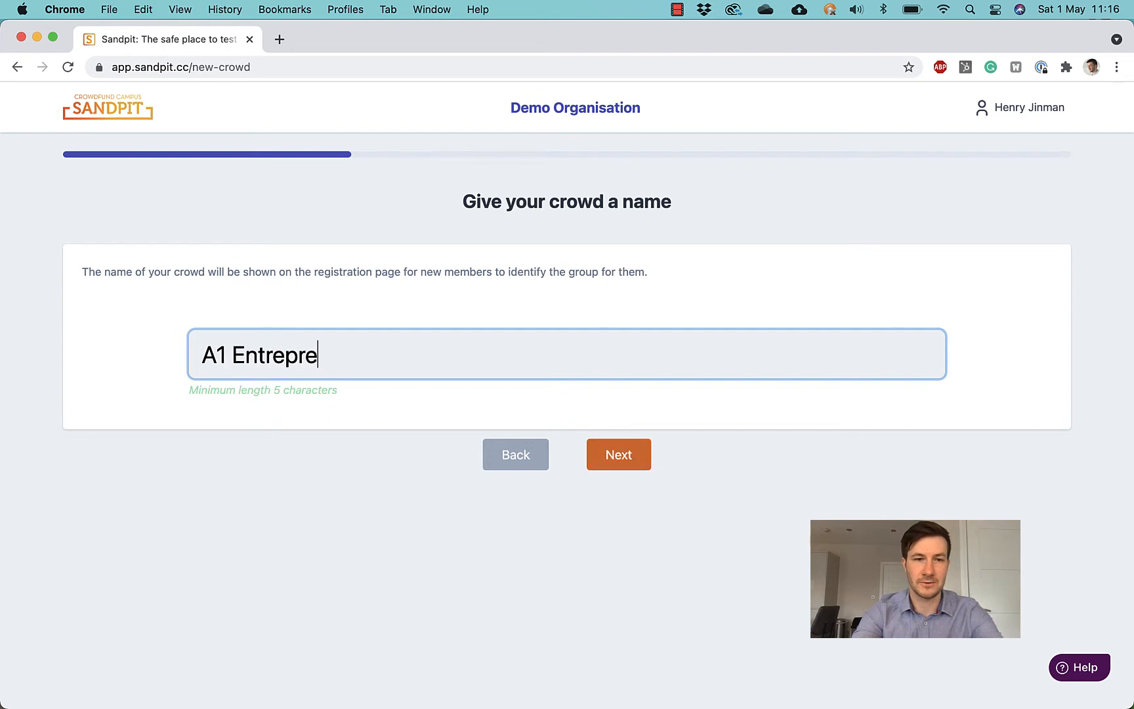
pyautogui.write('neurship modeil')
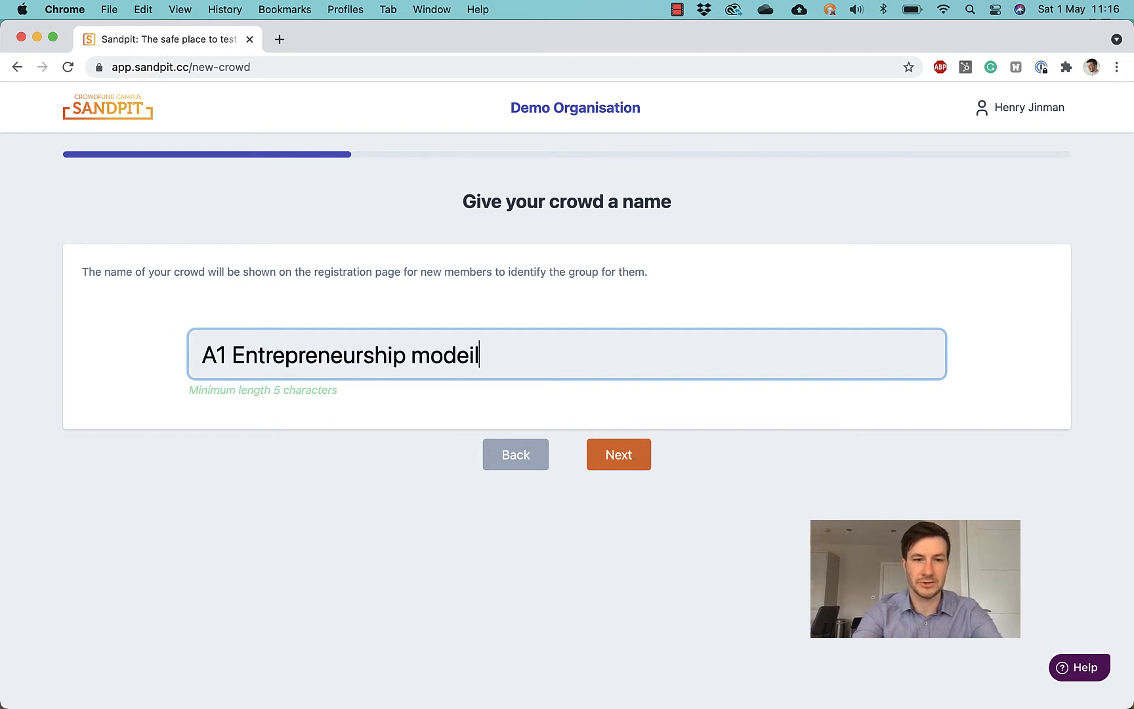
pyautogui.press('BackSpace')
pyautogui.press('BackSpace')
pyautogui.press('BackSpace')
# Step: Finish the name and schedule the Innovation phase from 1 May to 4 Jun 2021
pyautogui.write('ule')
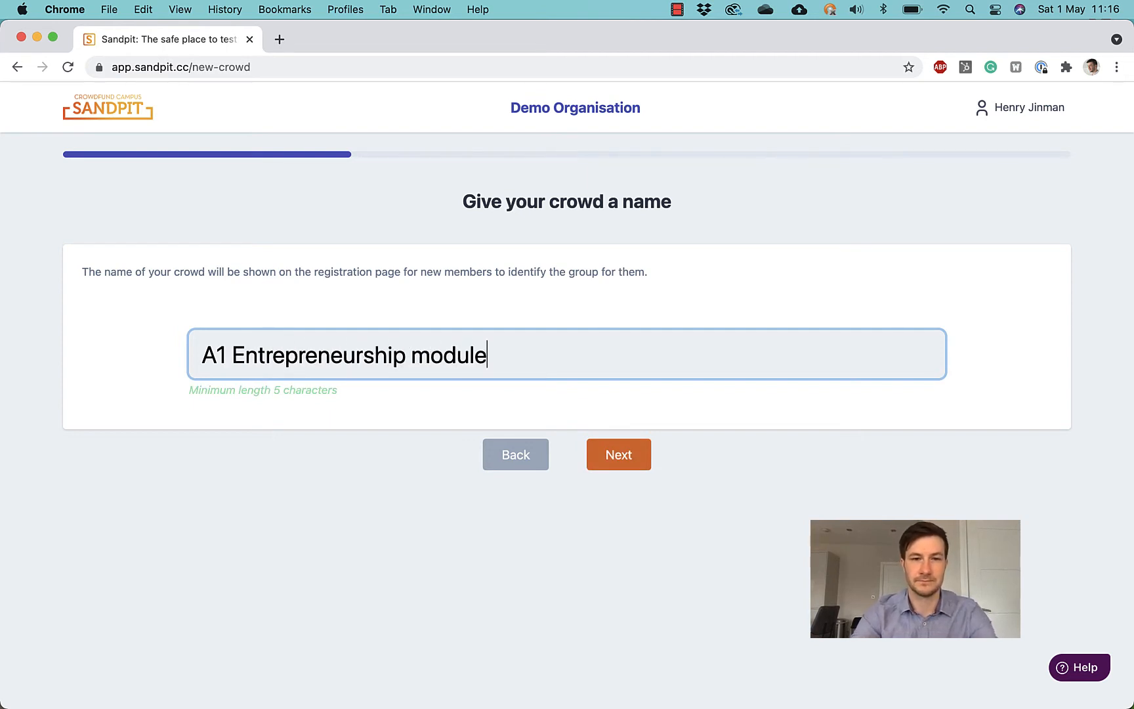
pyautogui.click(634, 461)
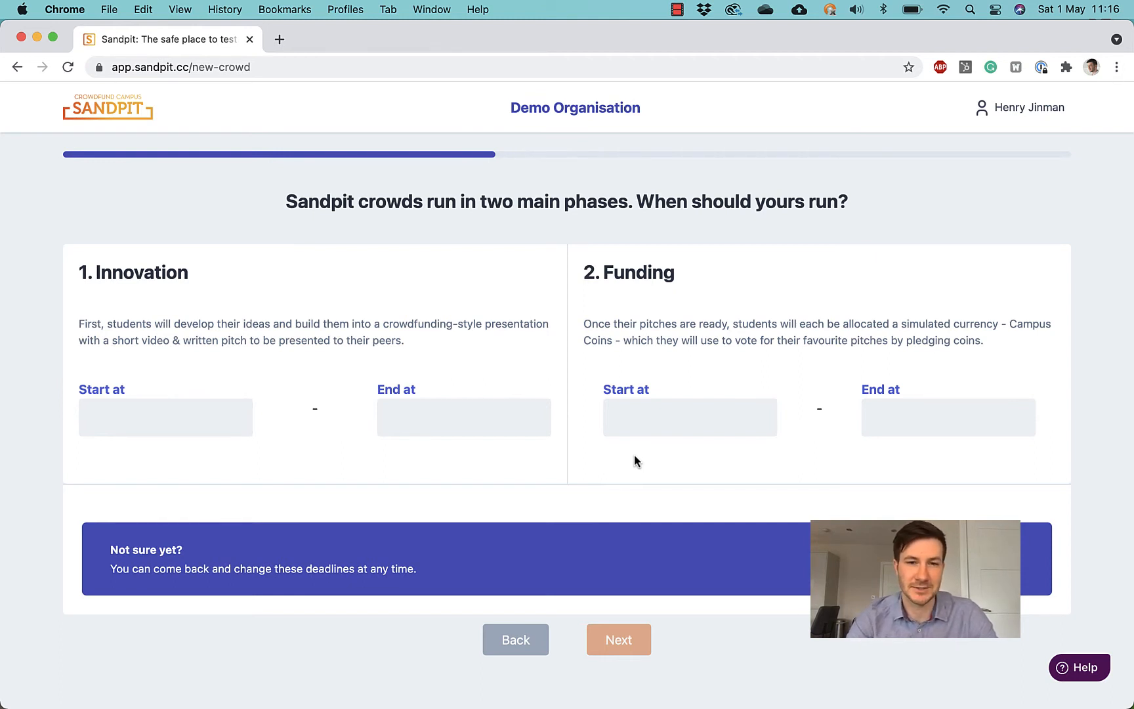
pyautogui.click(181, 421)
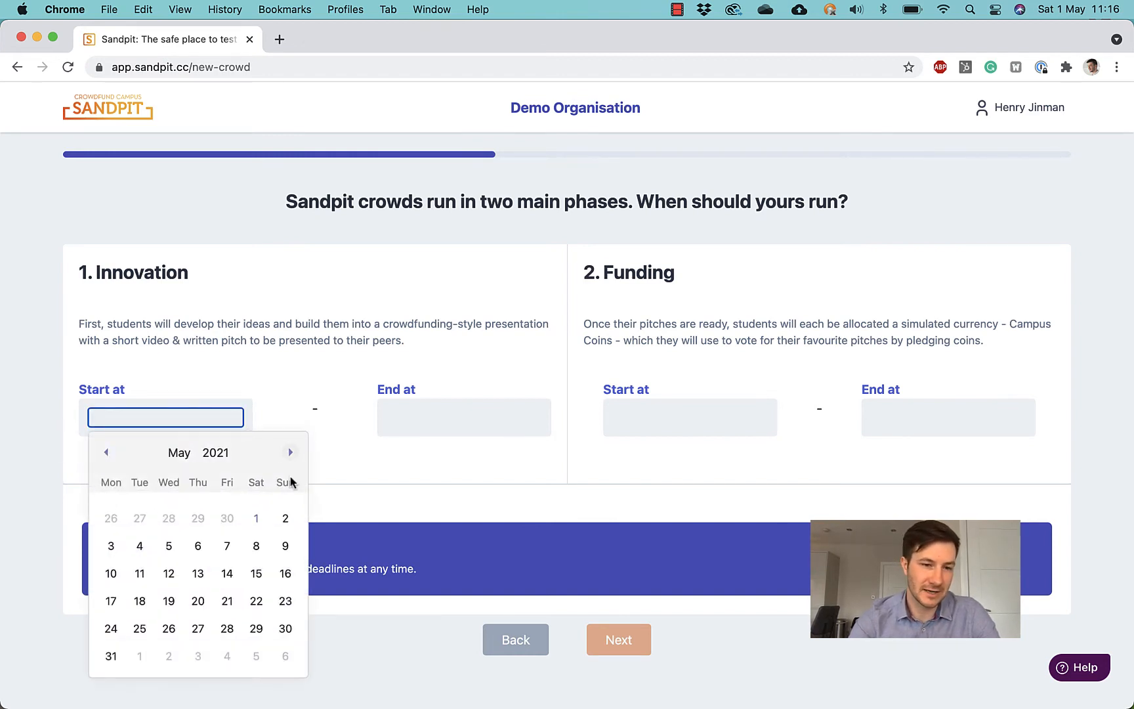
pyautogui.click(256, 518)
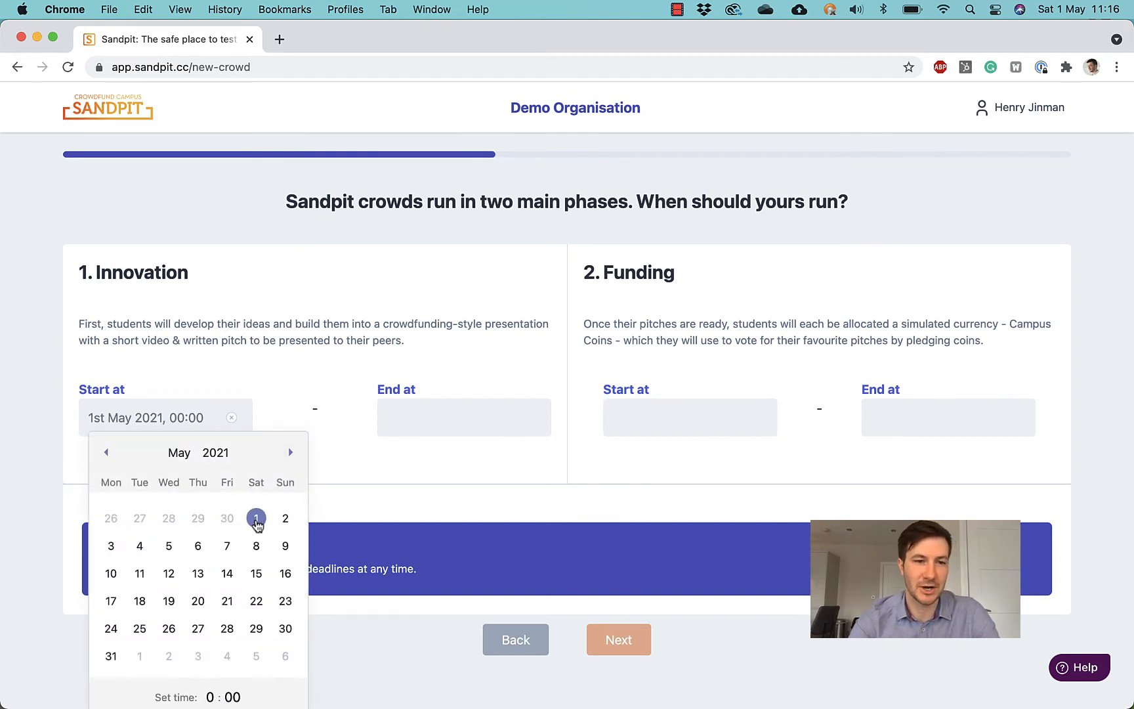
pyautogui.click(331, 382)
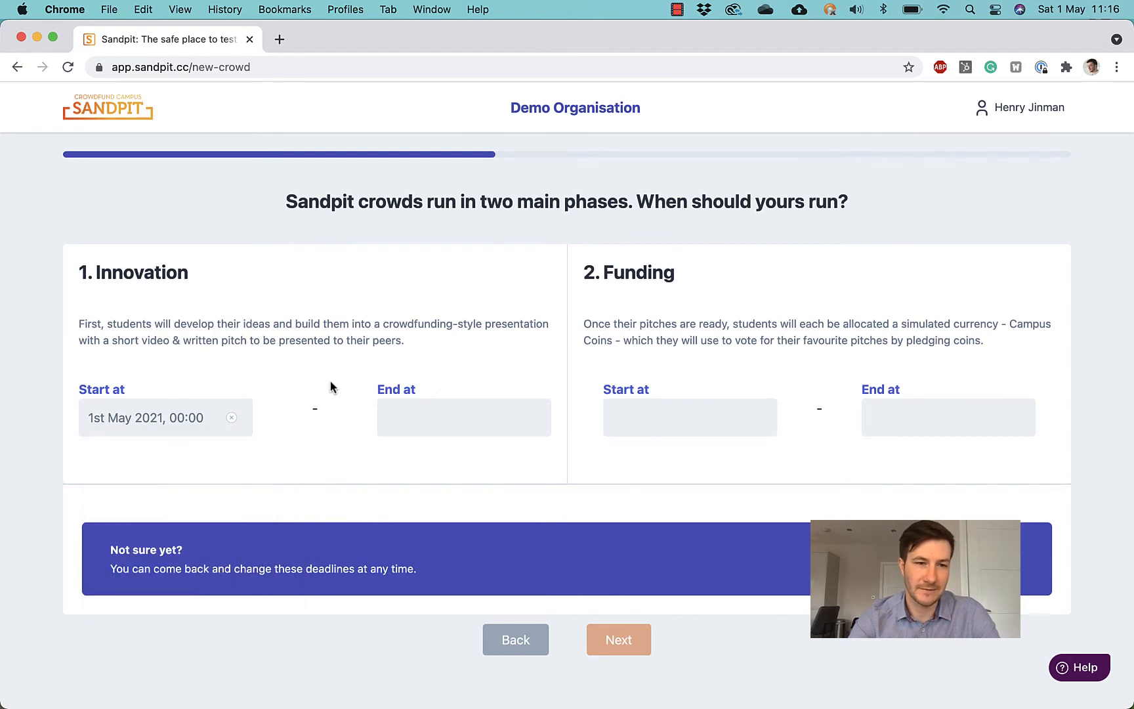
pyautogui.click(421, 411)
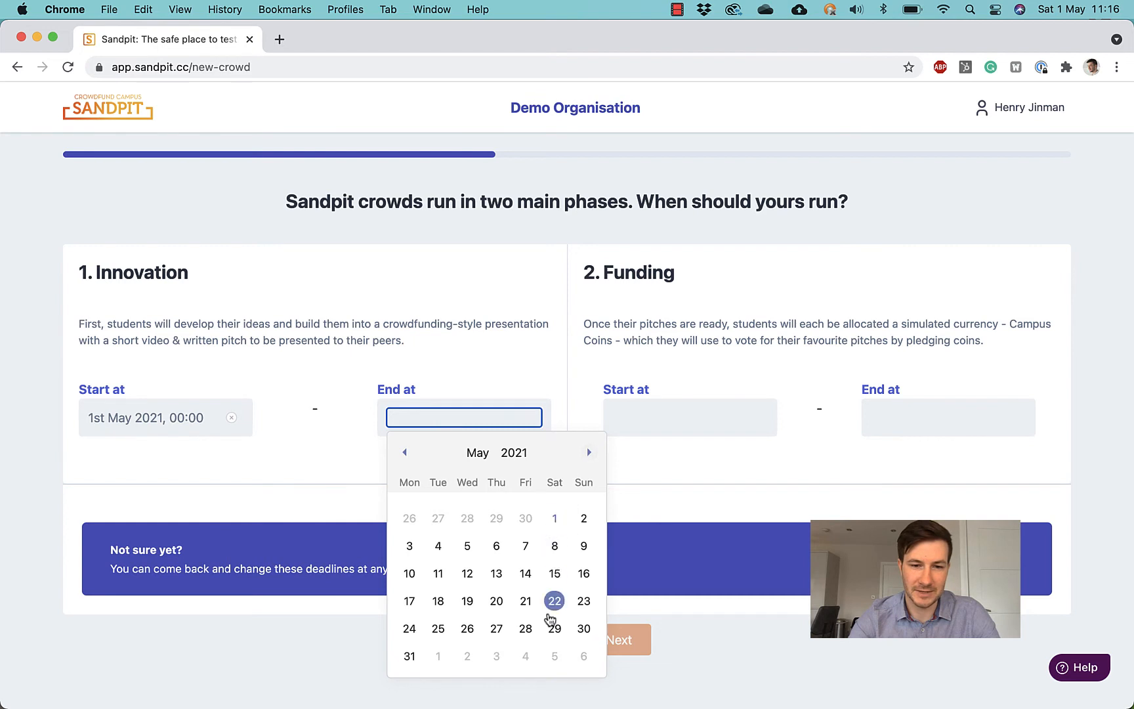
pyautogui.click(589, 452)
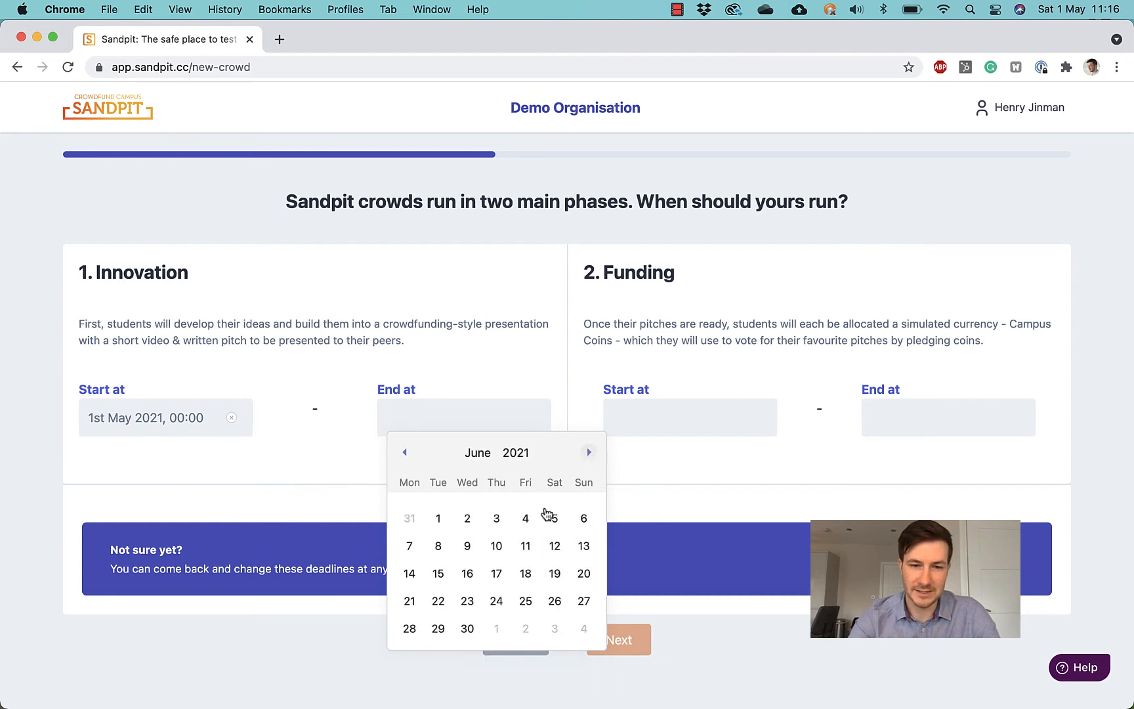
pyautogui.click(525, 519)
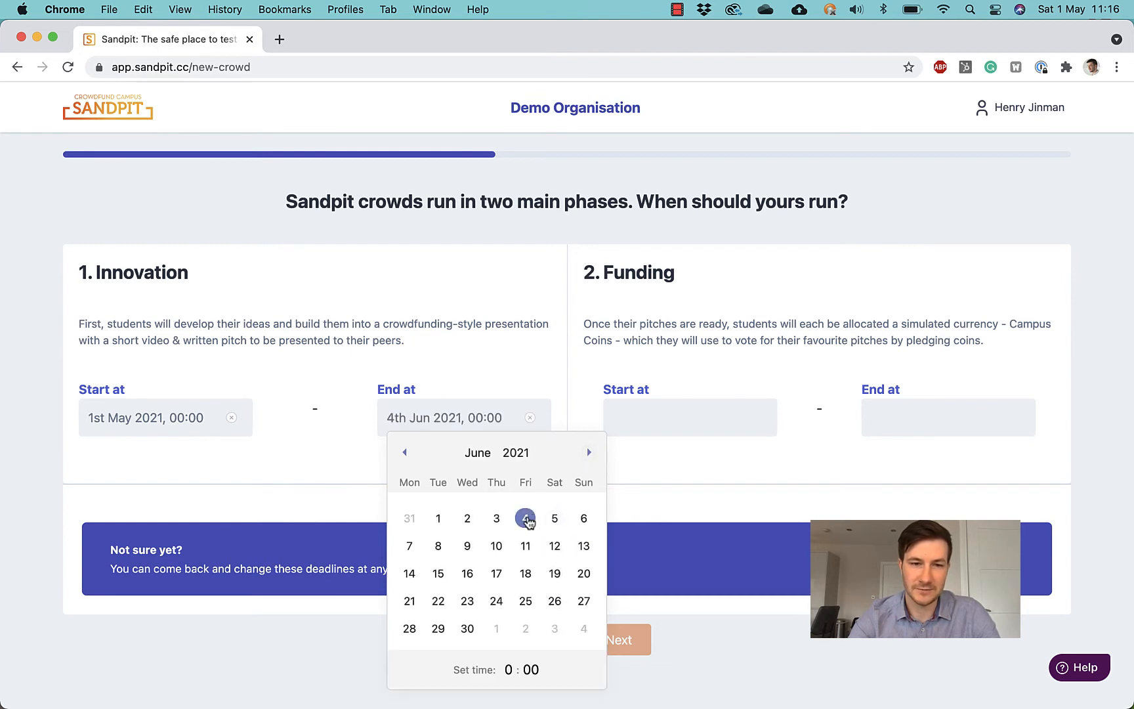
pyautogui.click(551, 387)
# Step: Schedule the Funding phase for 8–9 Jun 2021 and confirm the phase dates
pyautogui.click(660, 417)
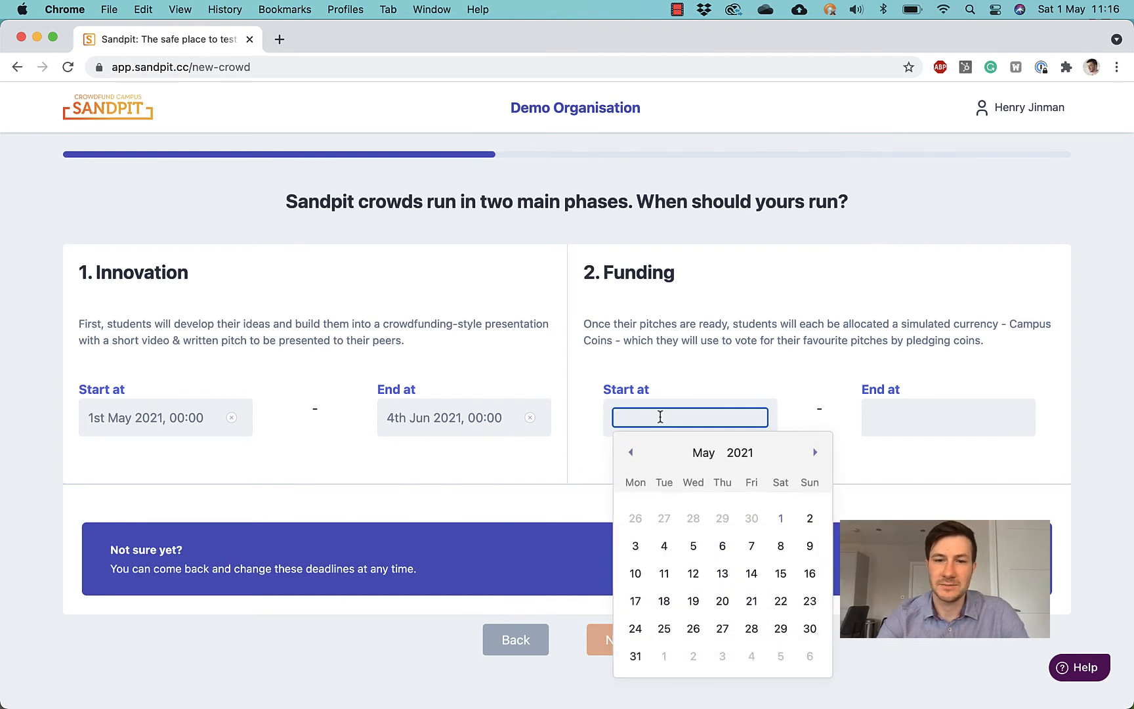
pyautogui.click(816, 453)
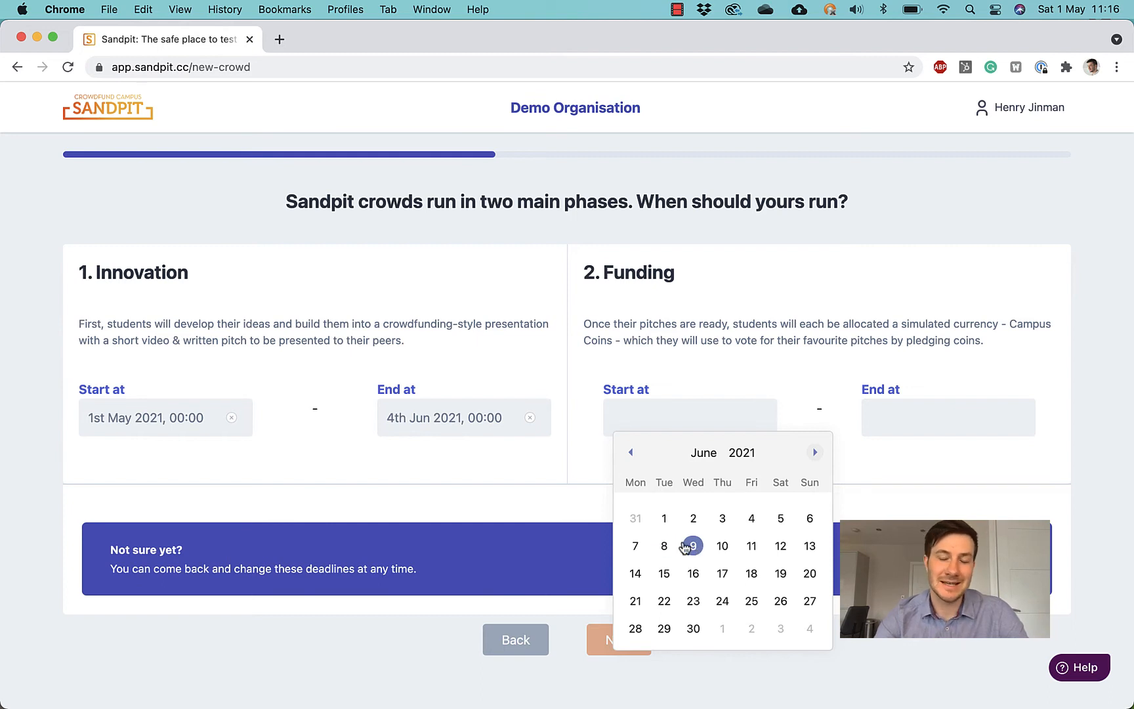
pyautogui.click(664, 546)
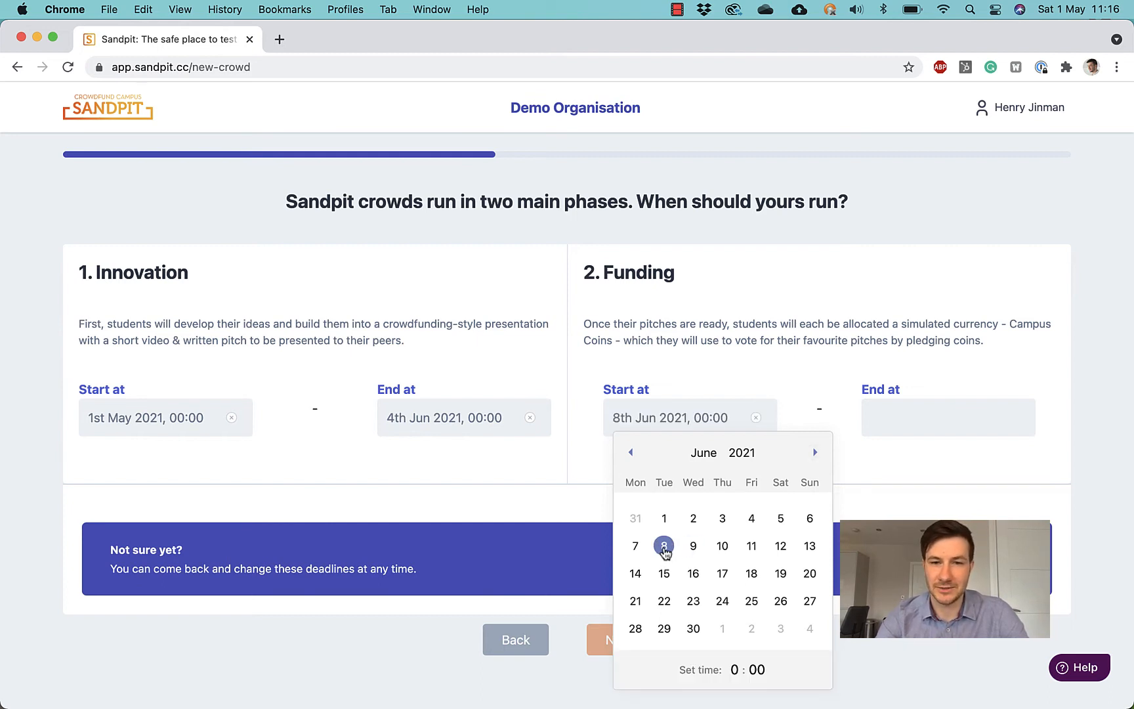
pyautogui.click(890, 413)
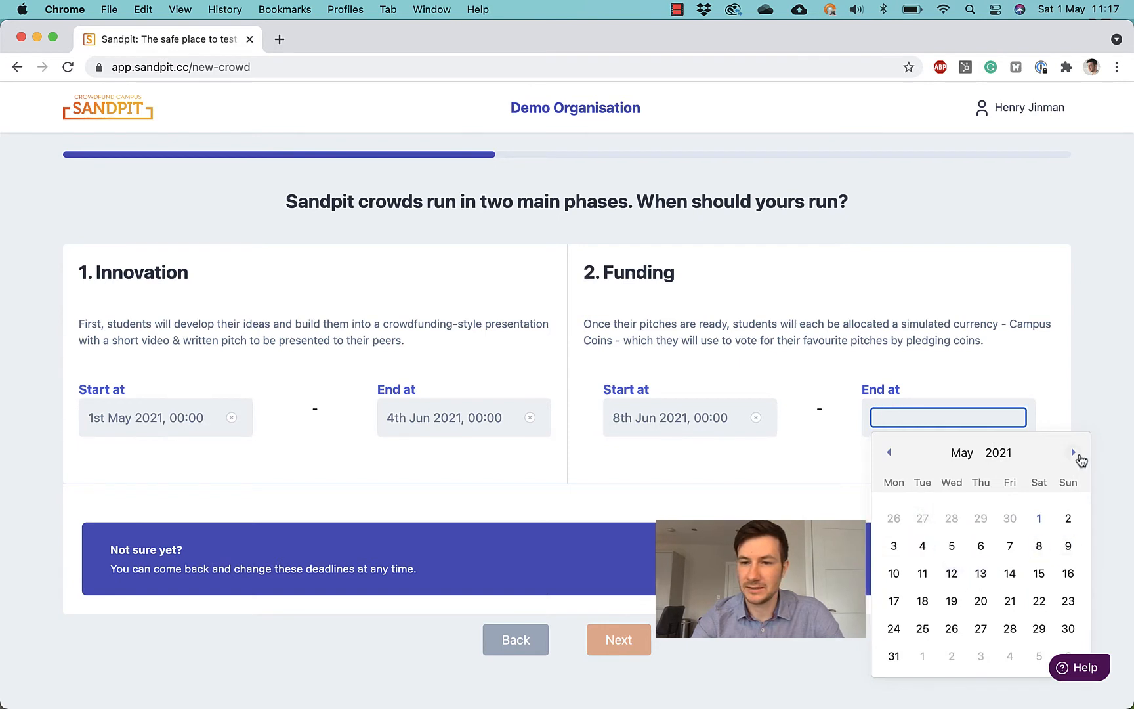
pyautogui.click(1074, 452)
pyautogui.click(951, 548)
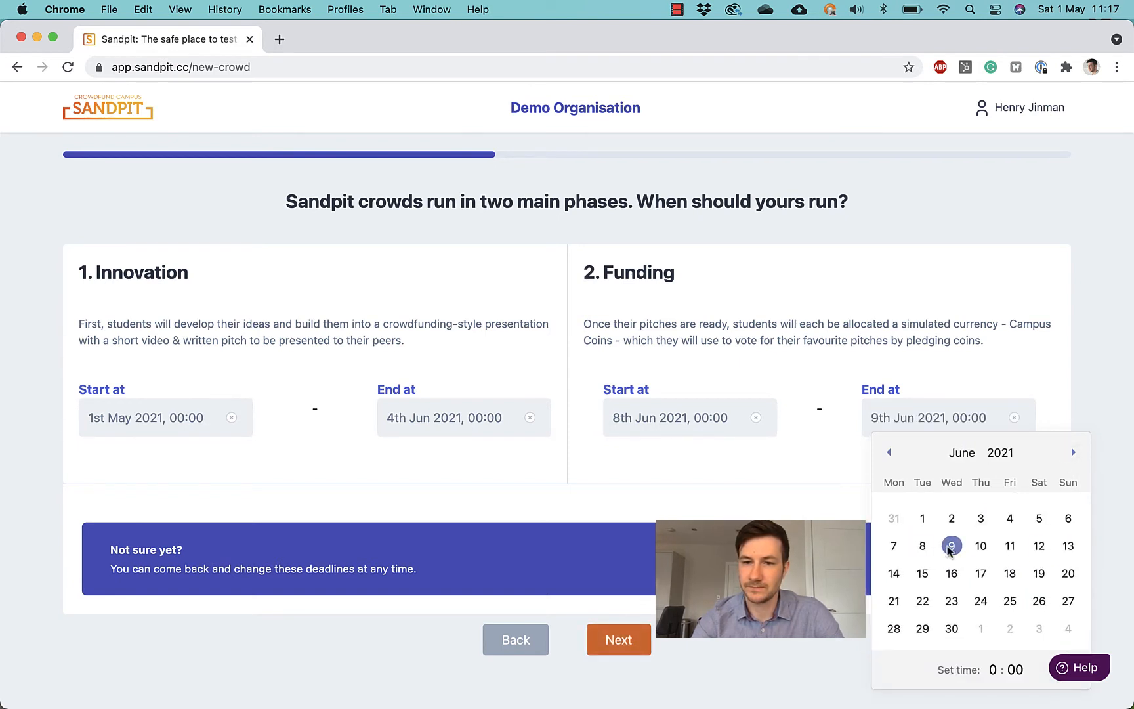
pyautogui.click(806, 477)
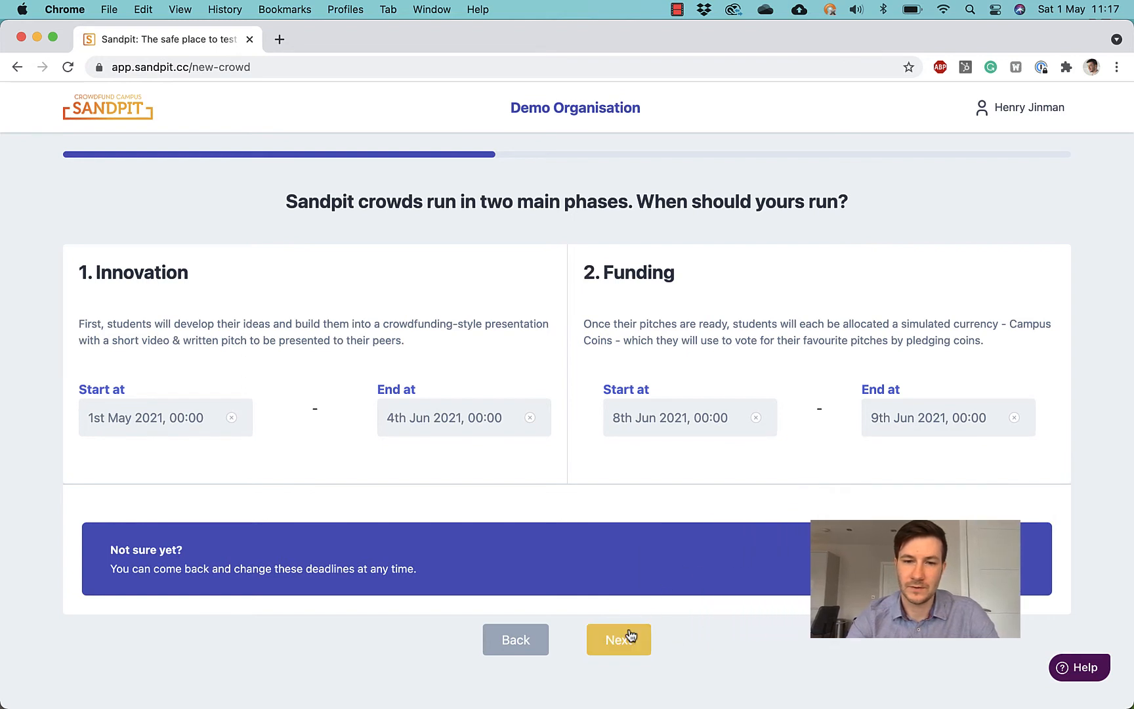
pyautogui.click(627, 650)
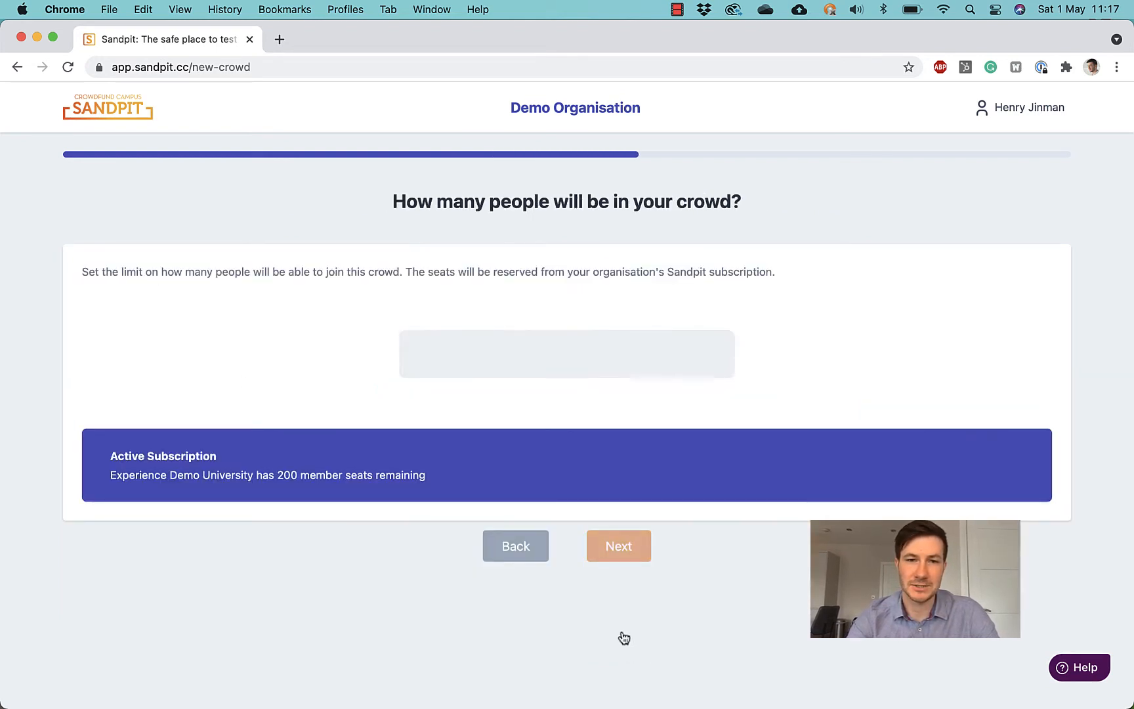
# Step: Set the crowd's seat limit to 100 and continue
pyautogui.click(545, 368)
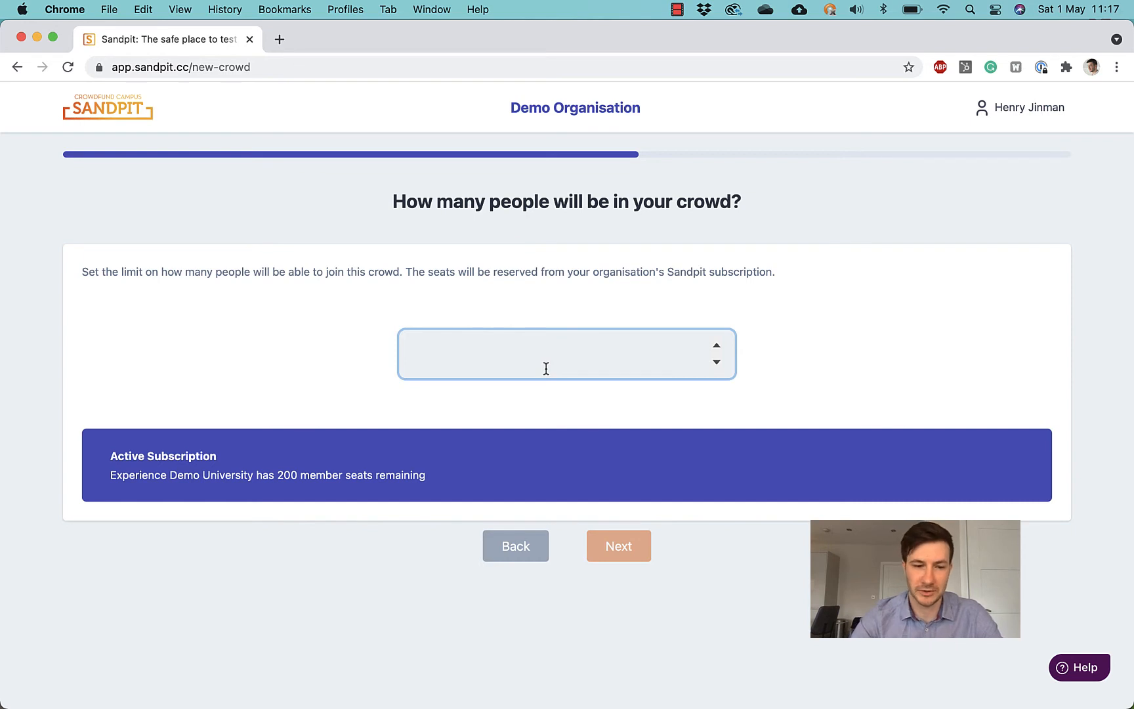
pyautogui.write('100')
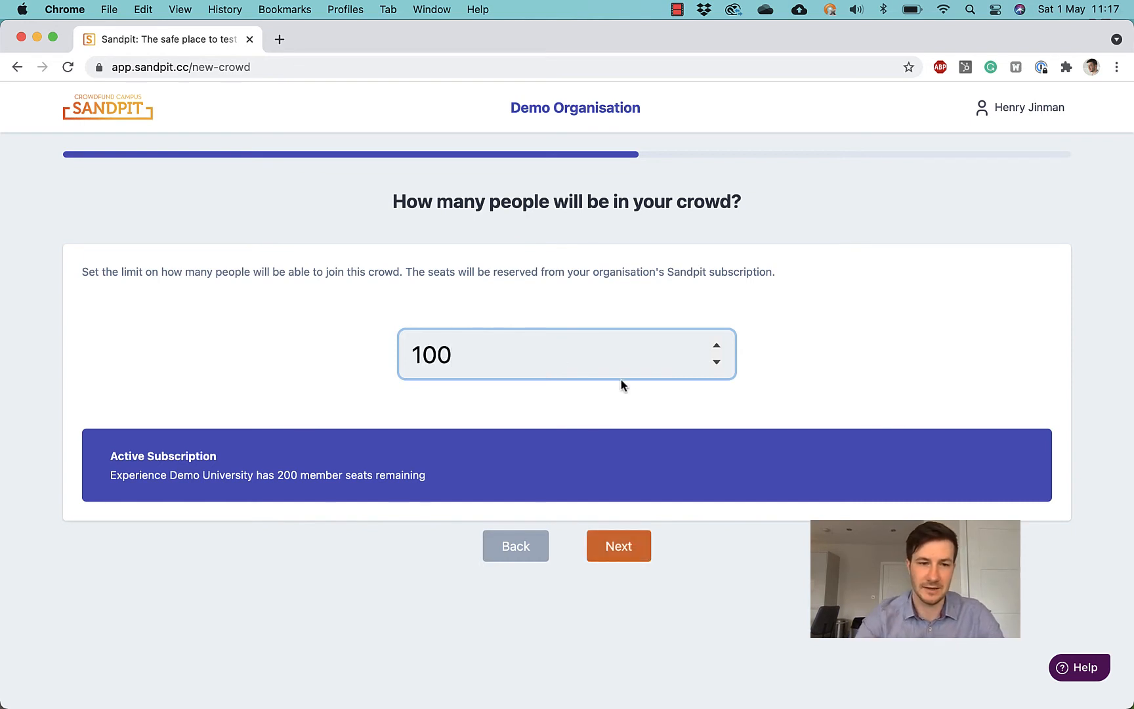
pyautogui.click(632, 547)
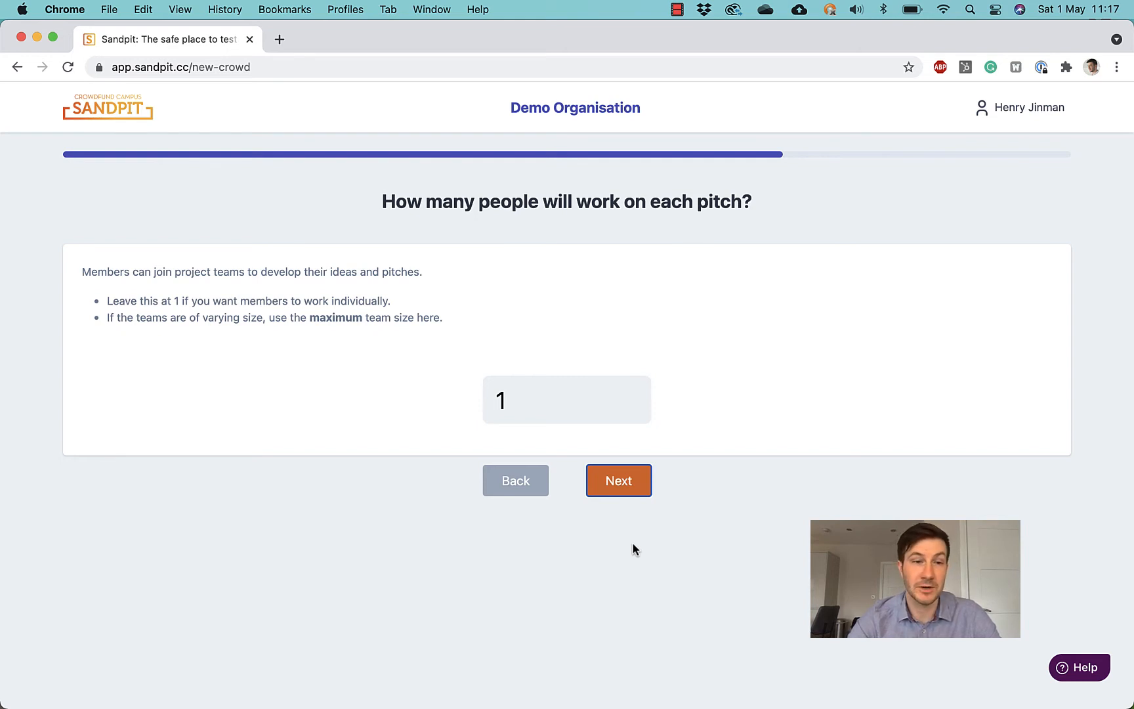
# Step: Change the team size from 1 to 3 people per pitch and continue
pyautogui.click(525, 409)
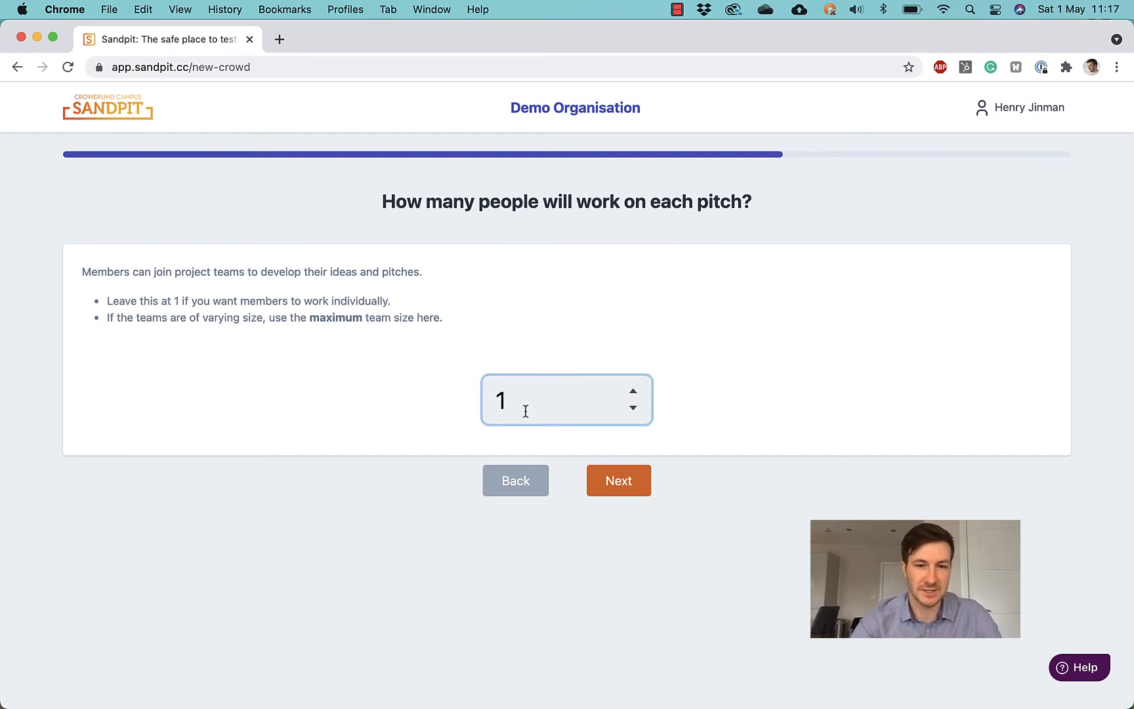
pyautogui.press('BackSpace')
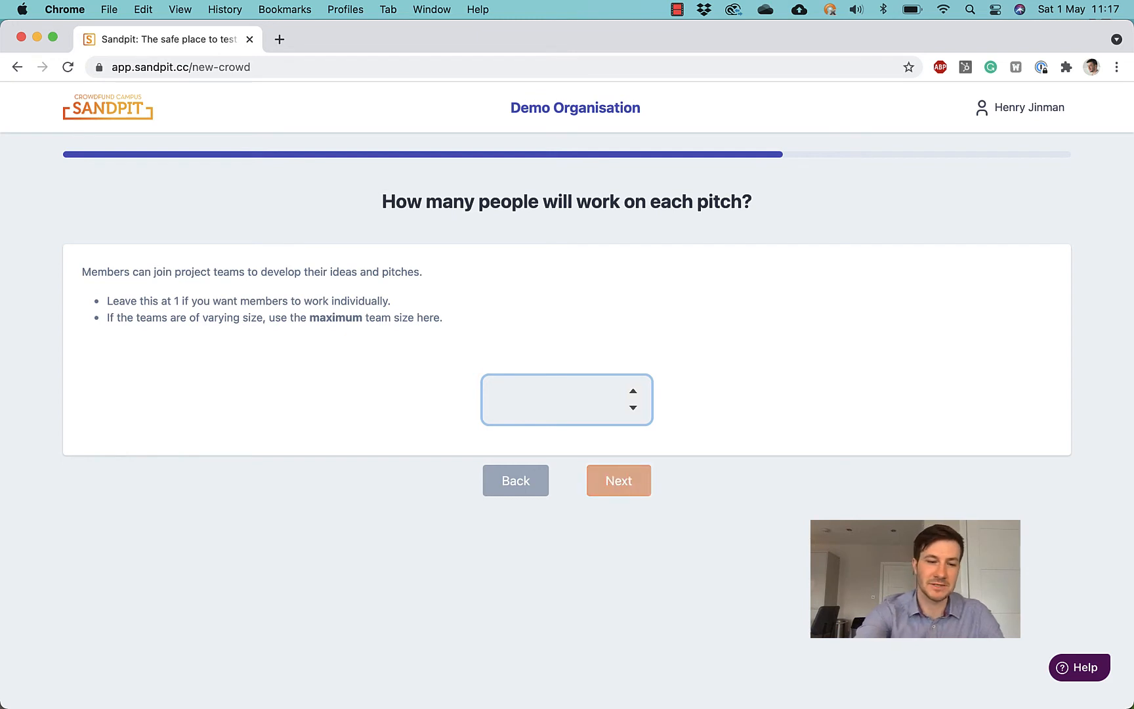
pyautogui.write('3')
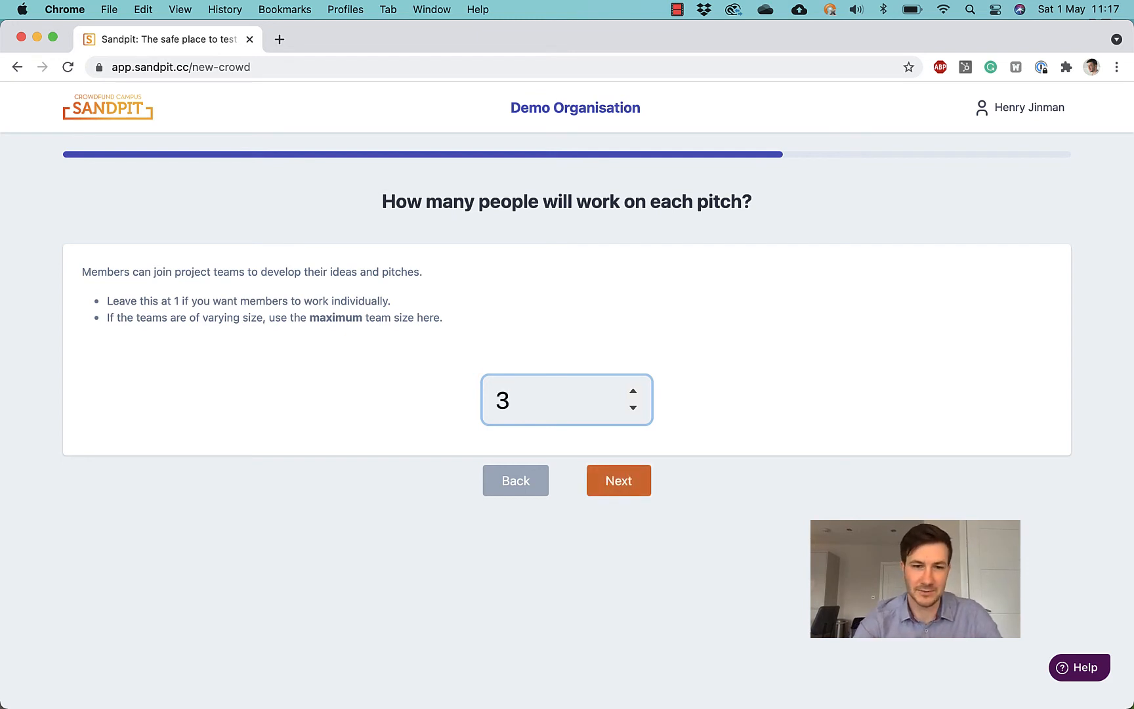
pyautogui.click(621, 481)
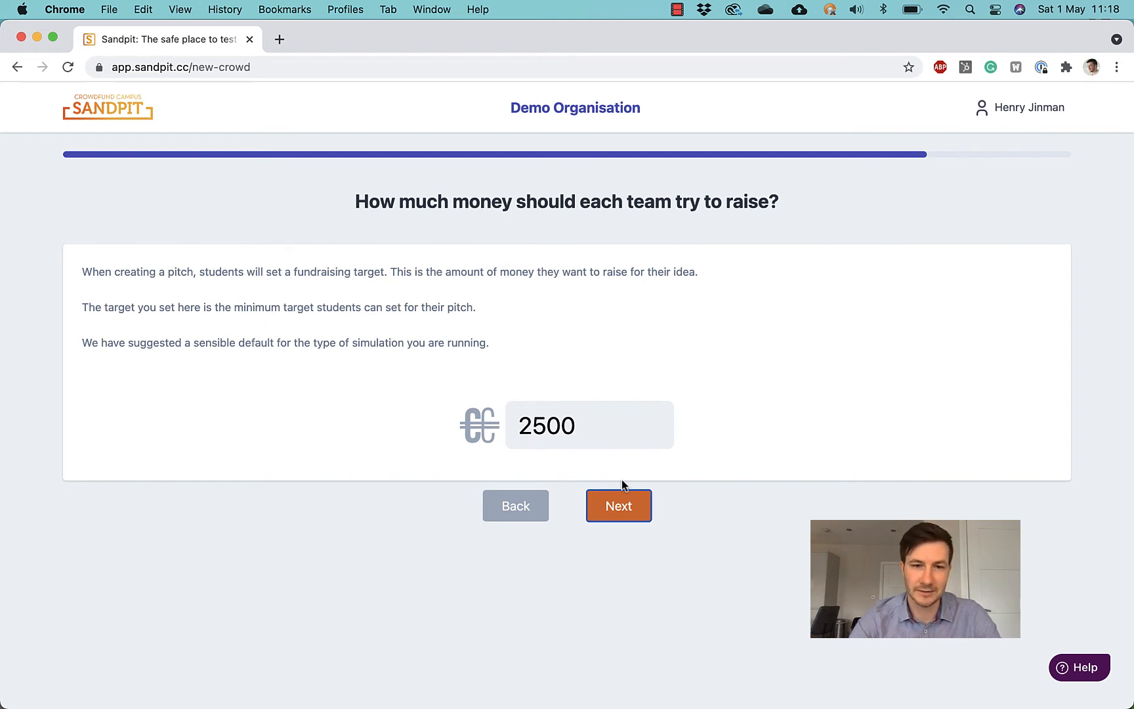
# Step: Keep the suggested 2500 minimum pitch target and continue to the summary
pyautogui.click(609, 431)
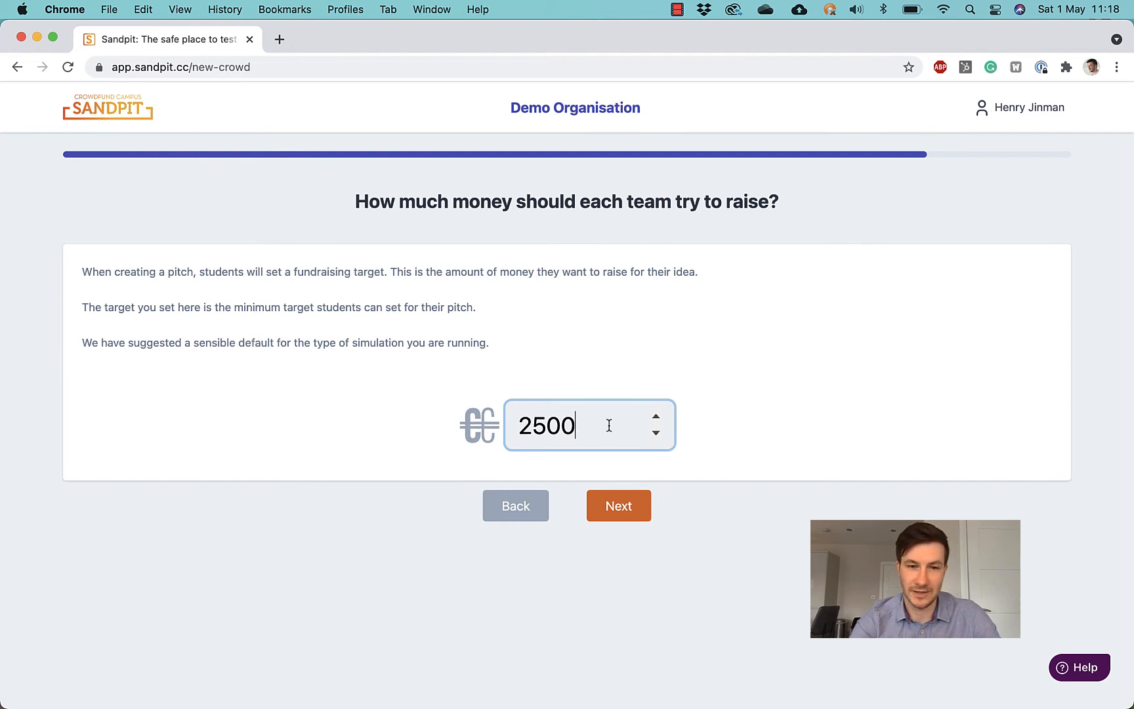
pyautogui.click(621, 505)
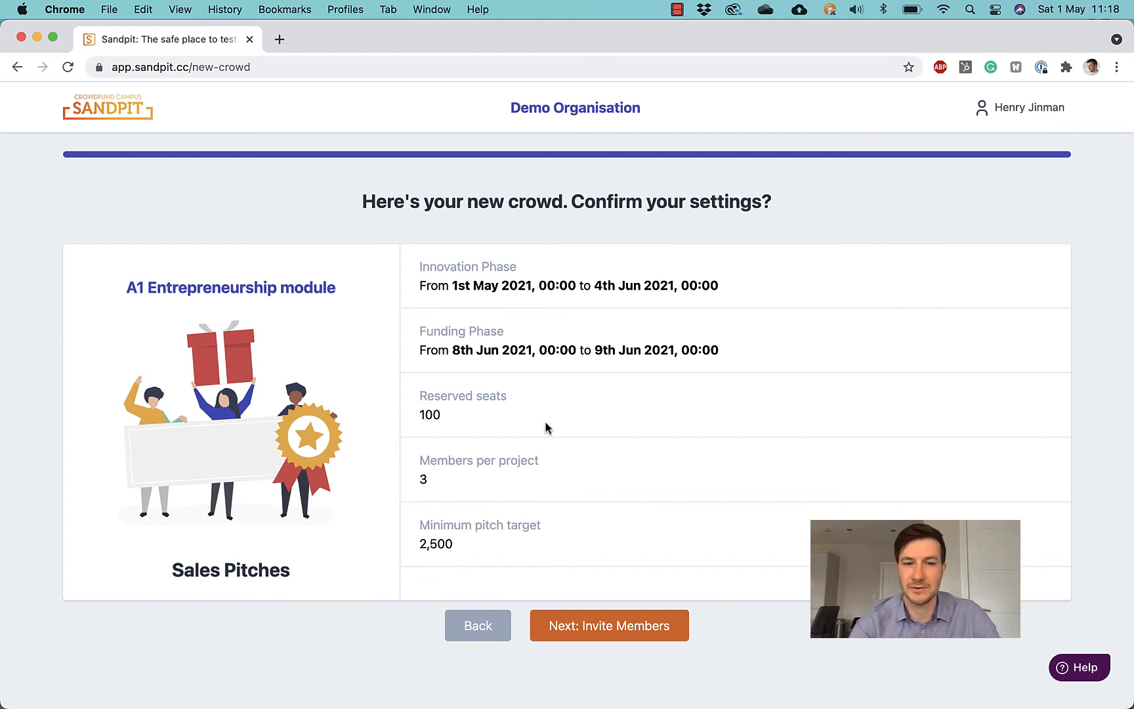
# Step: Confirm the A1 Entrepreneurship module settings and proceed to Invite Members
pyautogui.click(596, 631)
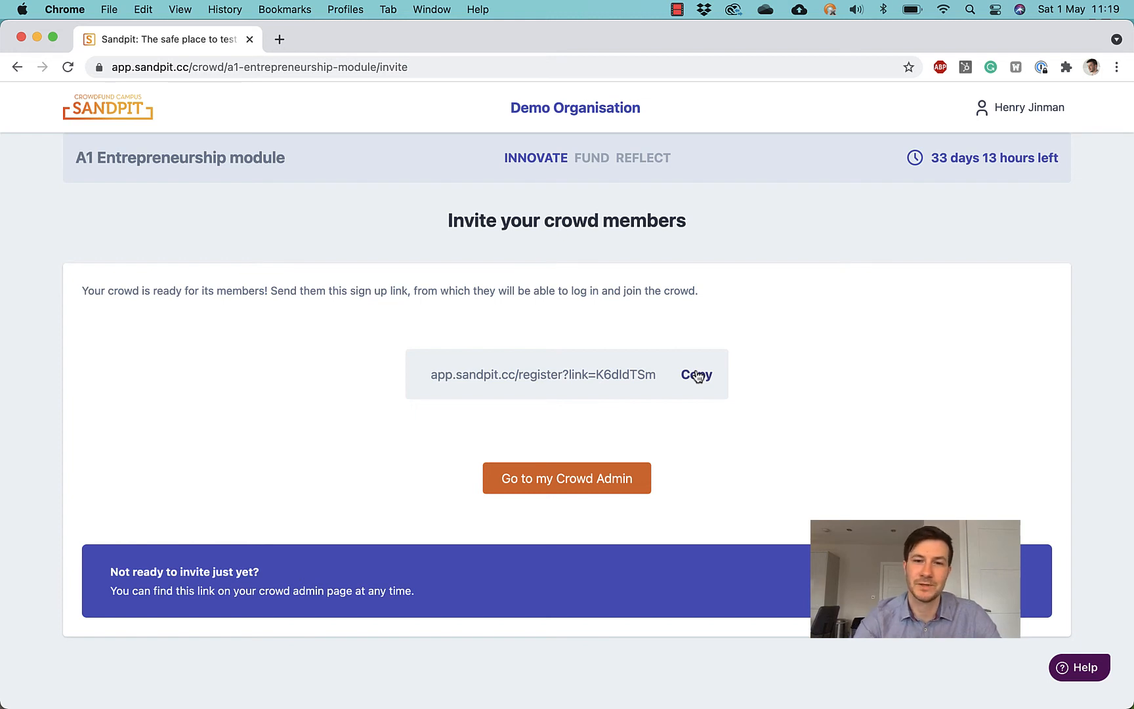
# Step: Go back to the dashboard and scroll to the A1 Entrepreneurship module crowd card
pyautogui.click(129, 111)
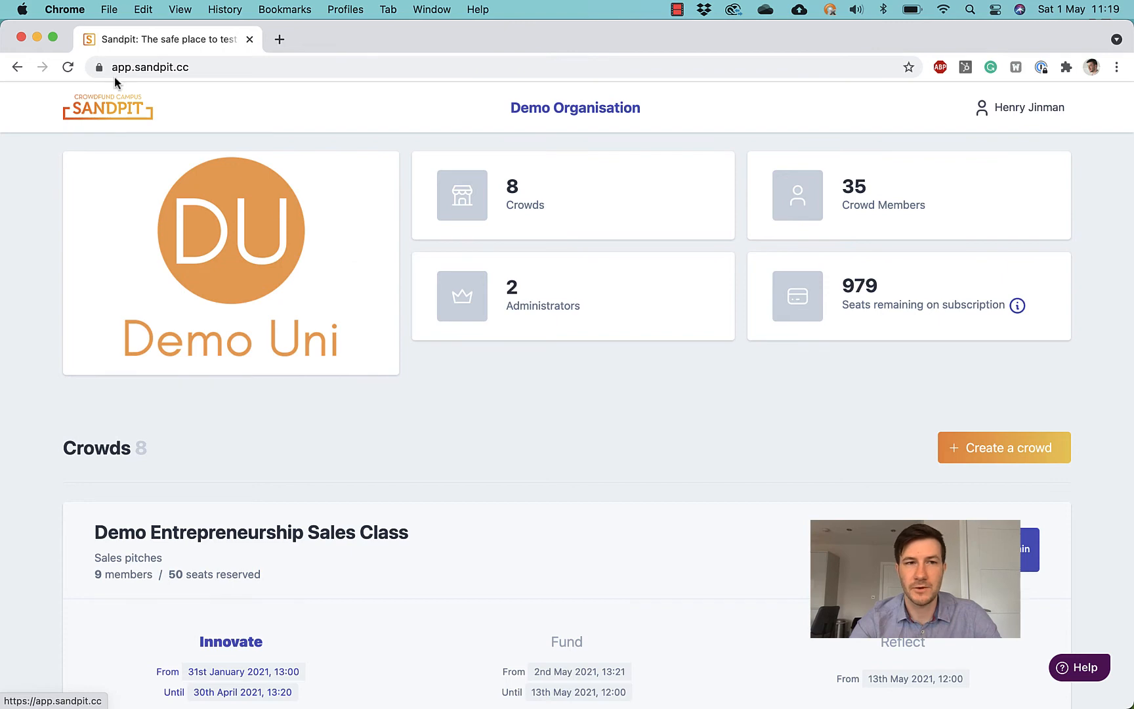
pyautogui.scroll(-15, 320, 384)
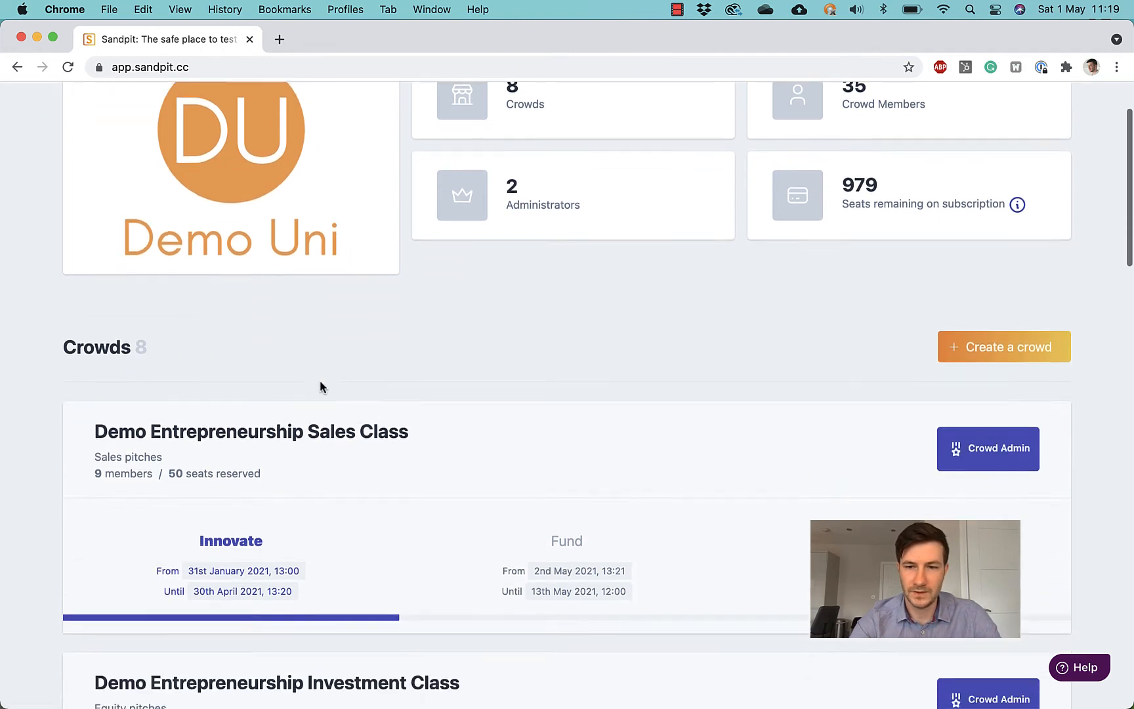
pyautogui.scroll(-15, 320, 387)
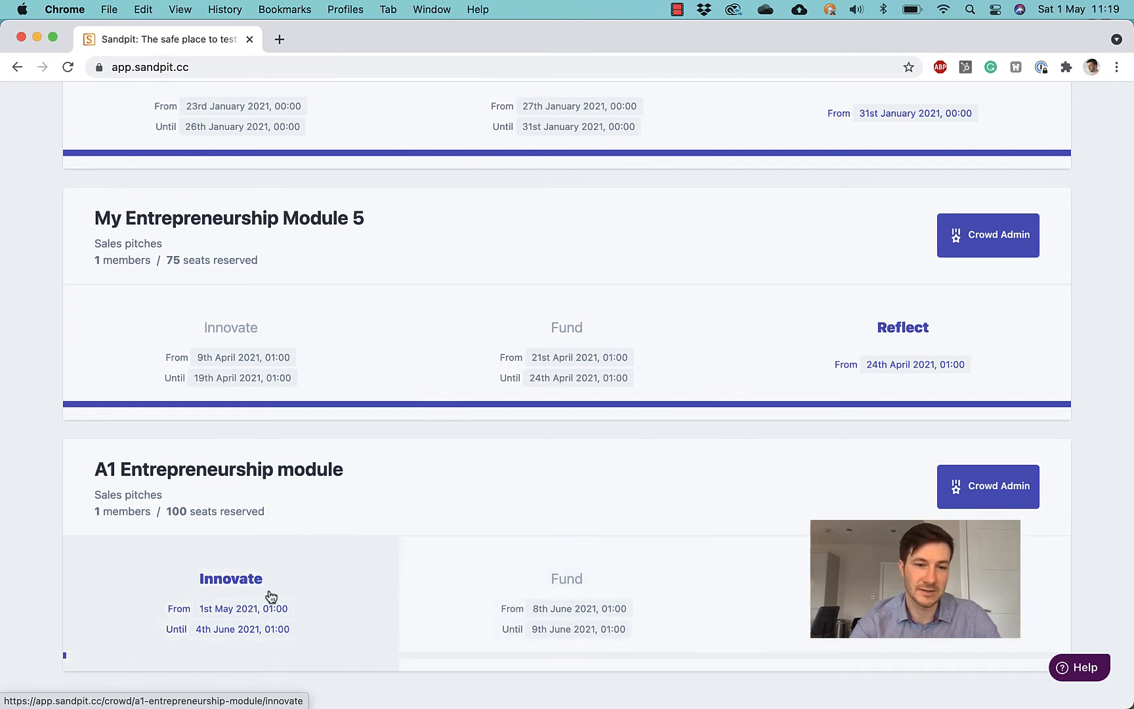
pyautogui.click(271, 595)
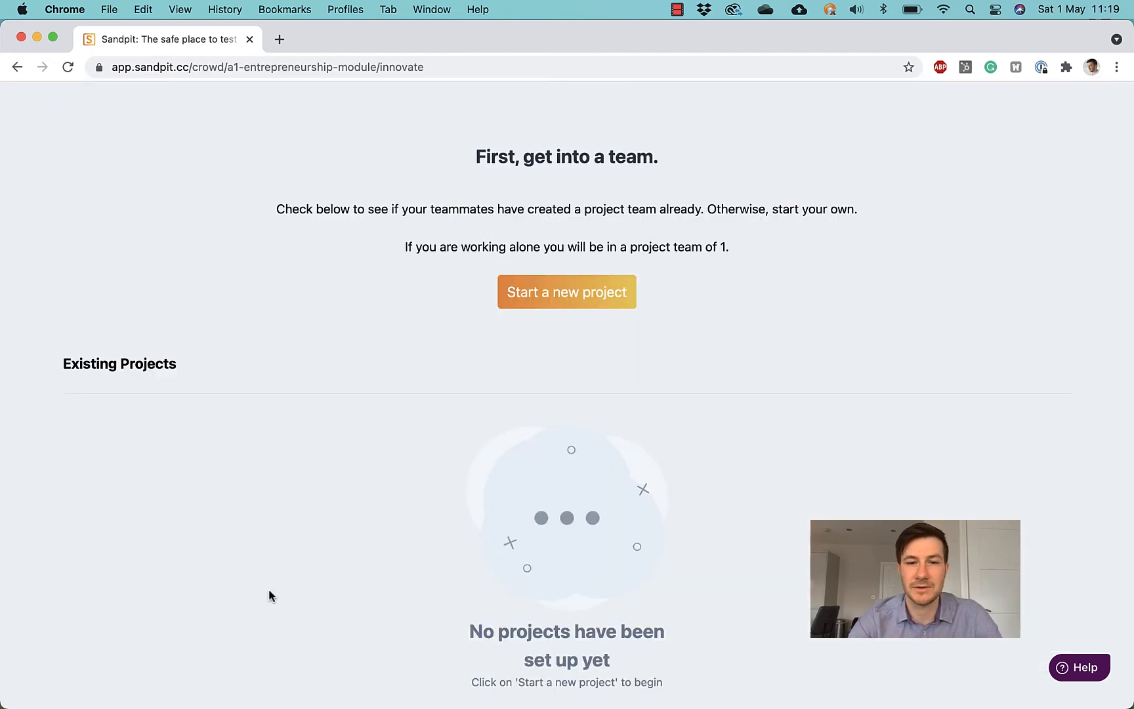
pyautogui.scroll(3, 313, 446)
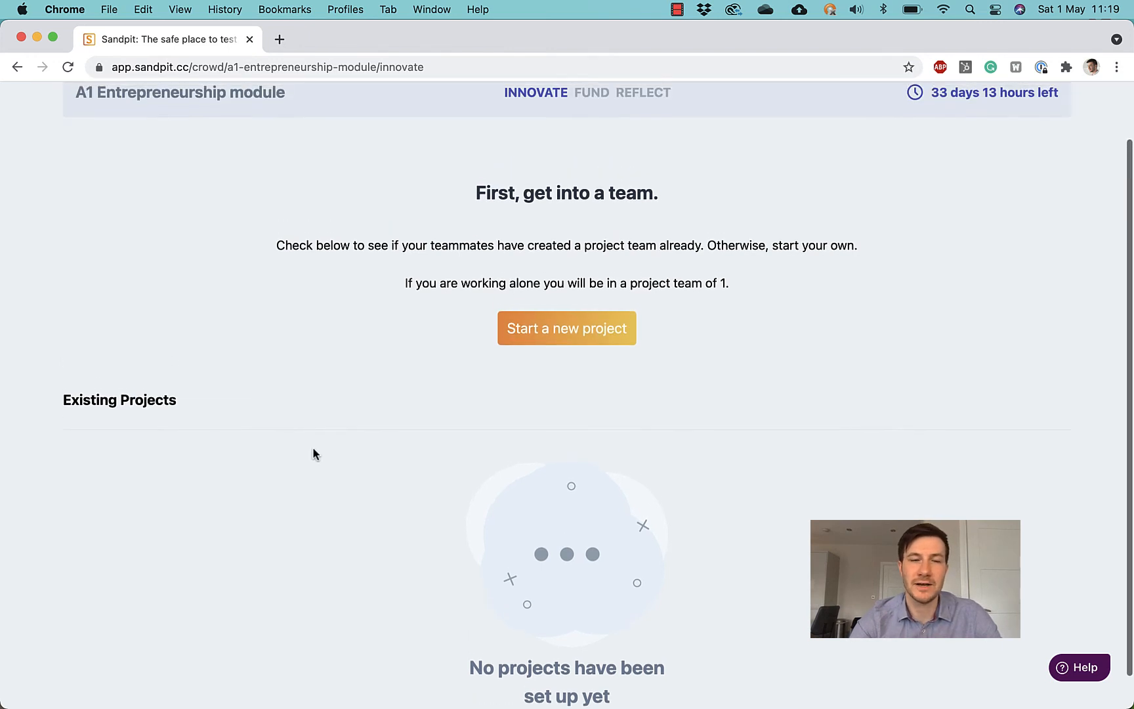
pyautogui.scroll(2, 320, 432)
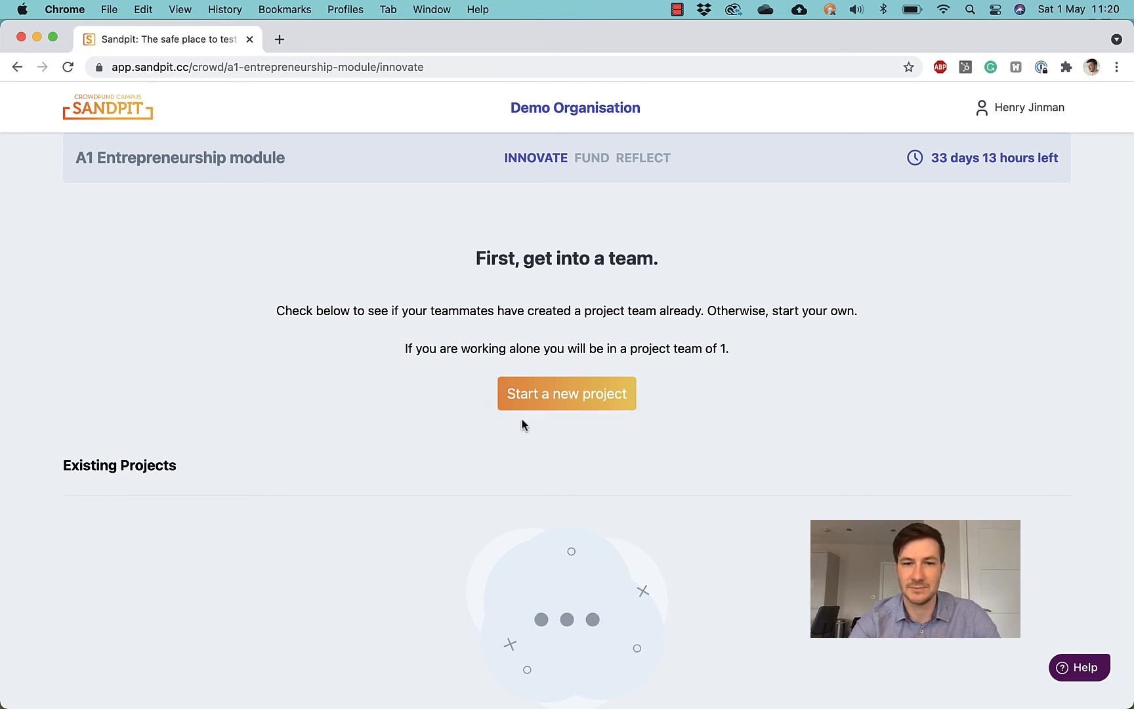
pyautogui.click(17, 67)
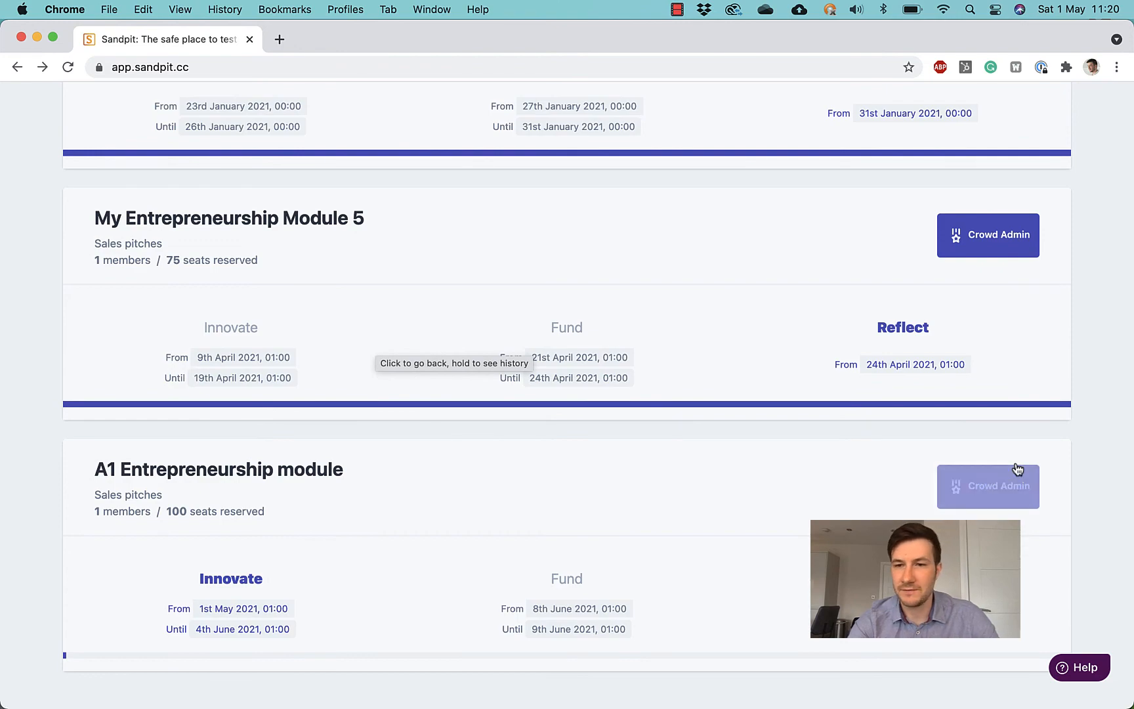
# Step: Open the Demo Entrepreneurship Sales Class overview and scroll down to its Phases section
pyautogui.scroll(10, 1017, 471)
pyautogui.scroll(8, 1016, 472)
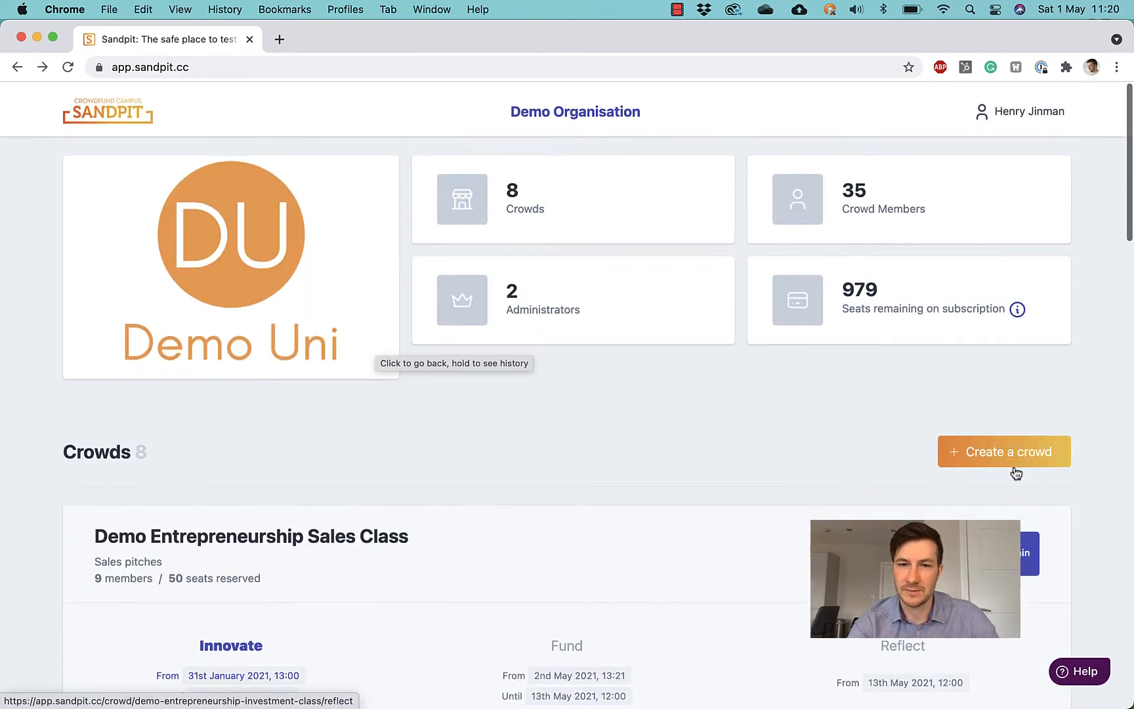
pyautogui.scroll(-2, 1016, 473)
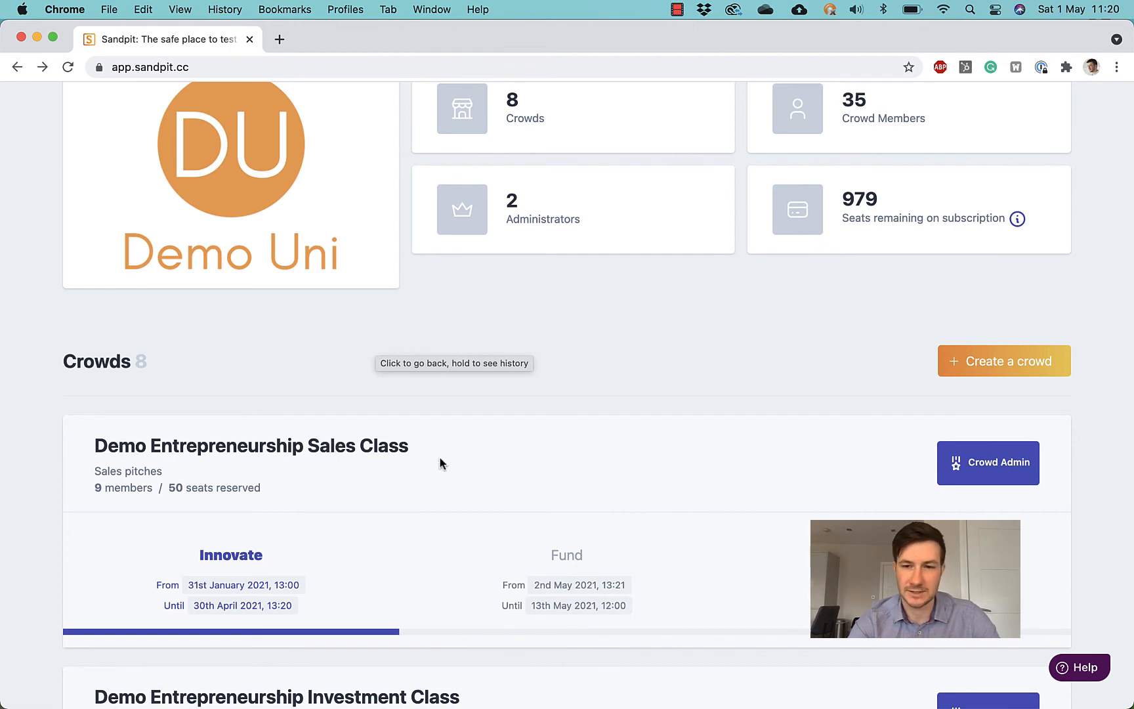
pyautogui.click(1002, 481)
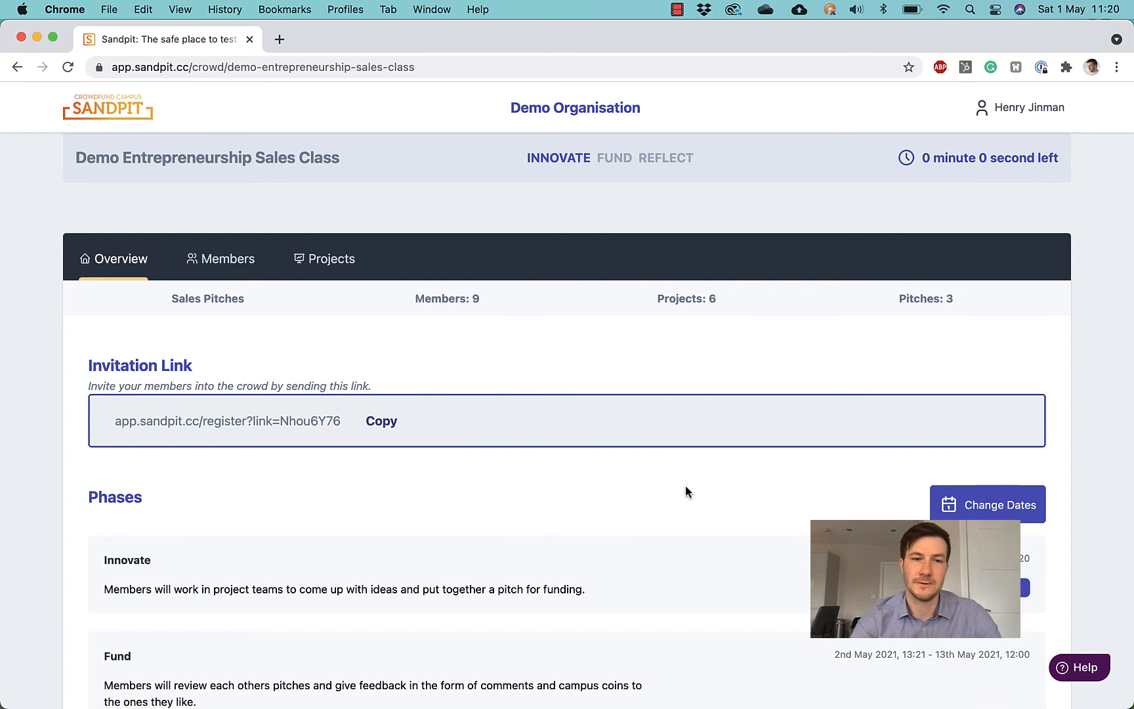
pyautogui.scroll(-3, 540, 473)
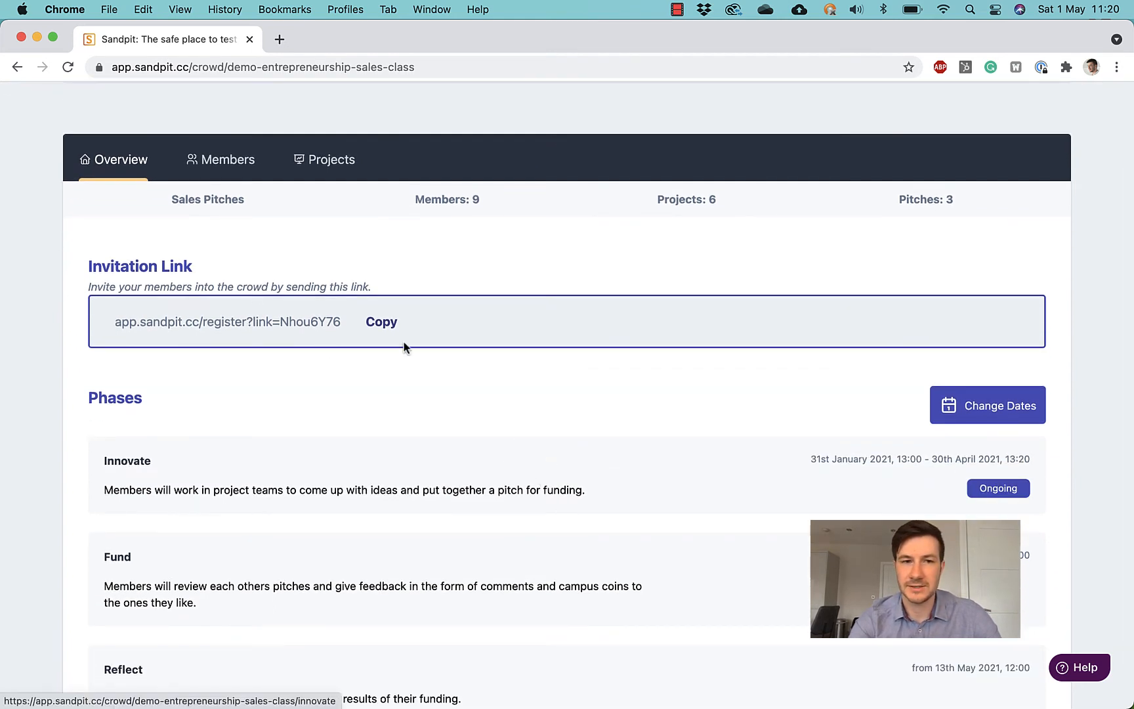
pyautogui.scroll(-2, 531, 374)
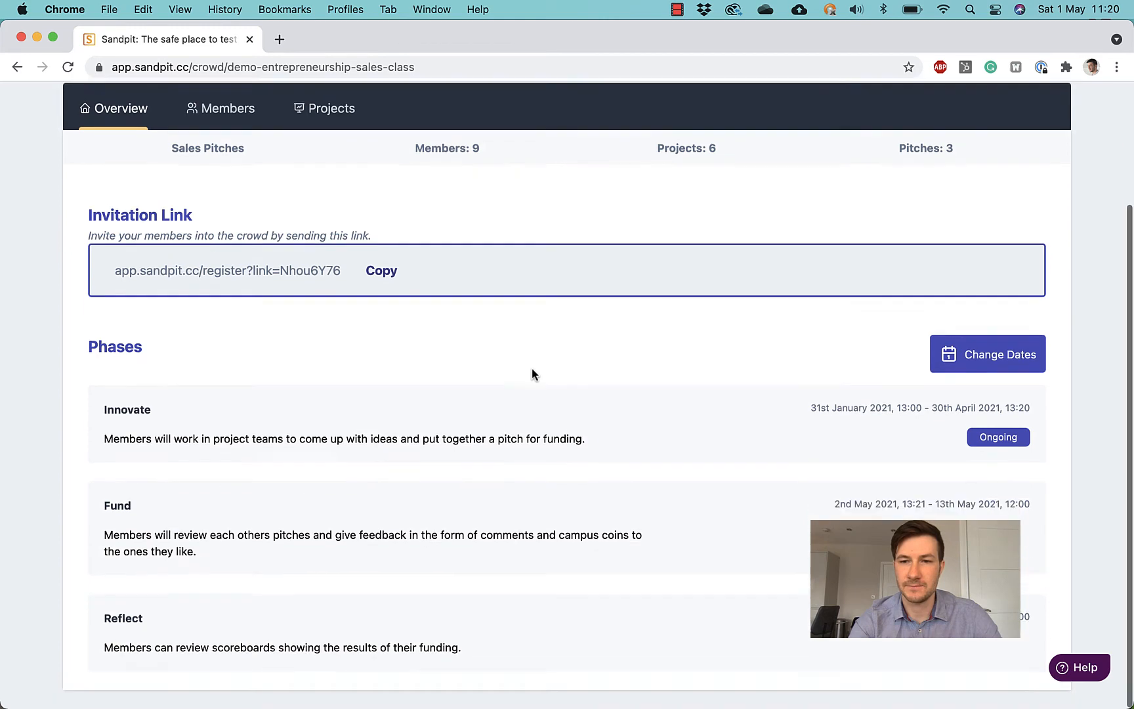
# Step: Change the Funding phase start date to 30 Apr 2021 and save the phase dates
pyautogui.click(976, 365)
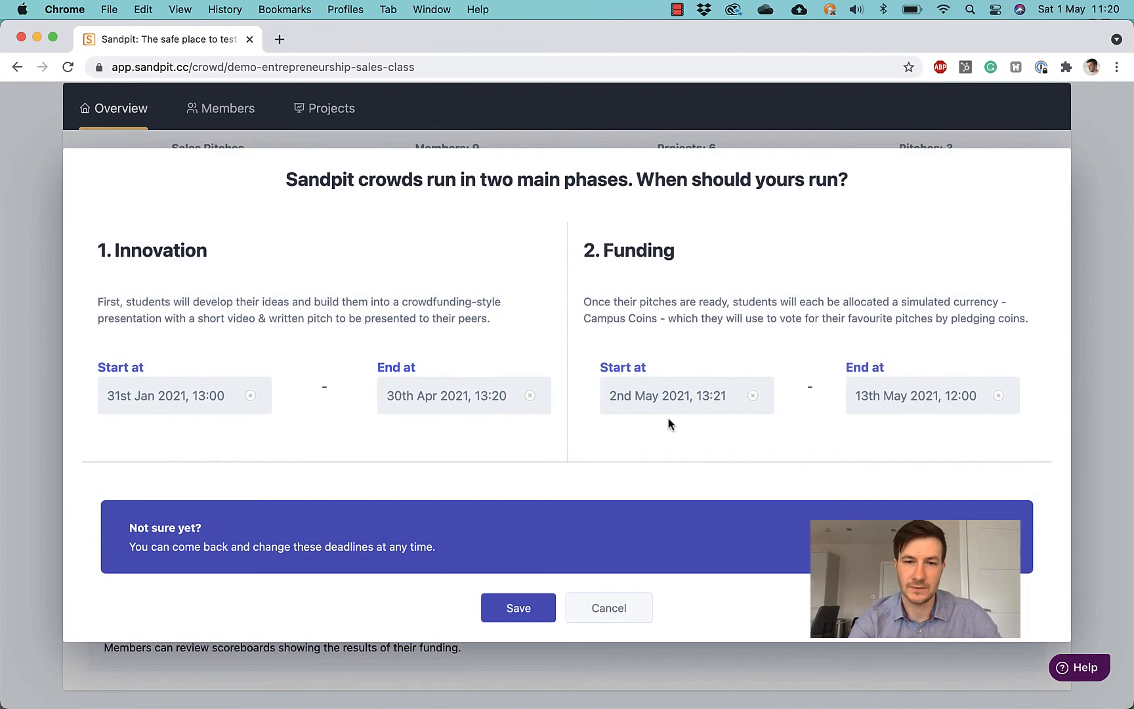
pyautogui.click(724, 399)
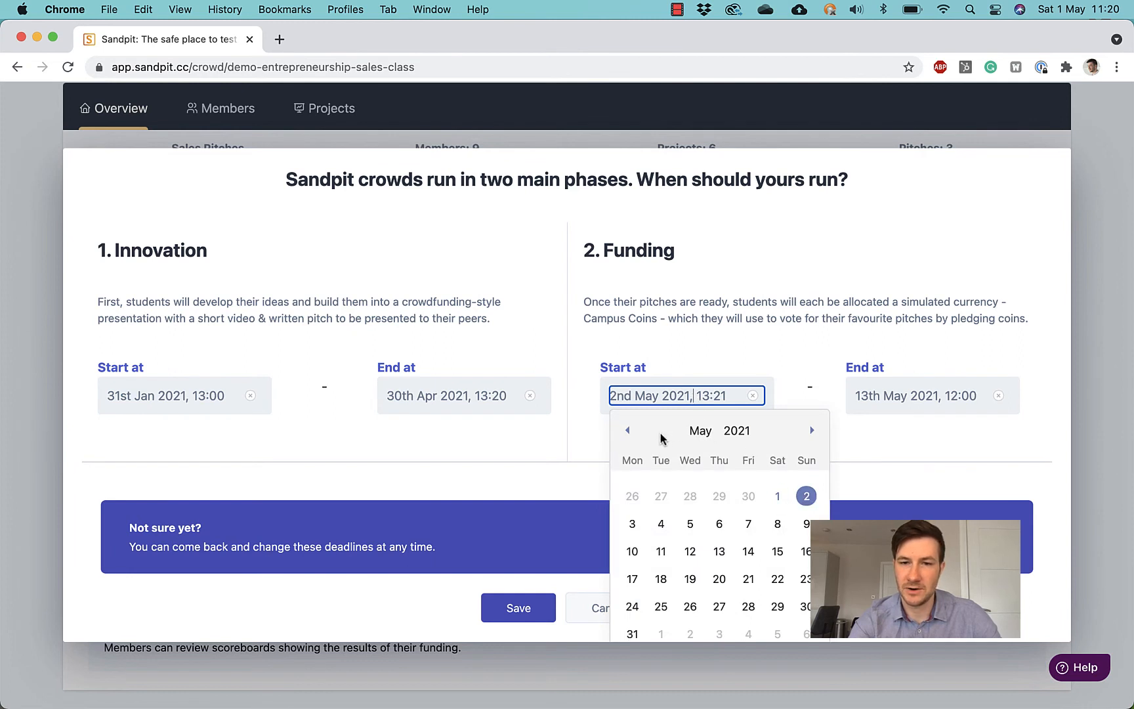
pyautogui.click(627, 430)
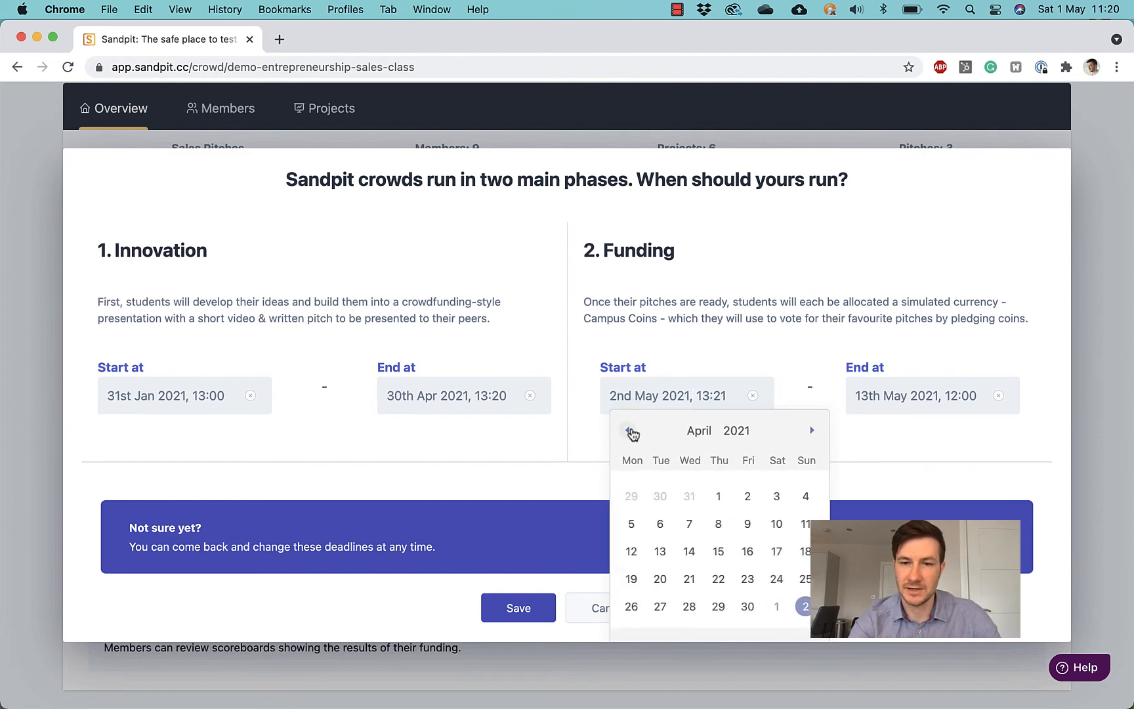
pyautogui.click(748, 607)
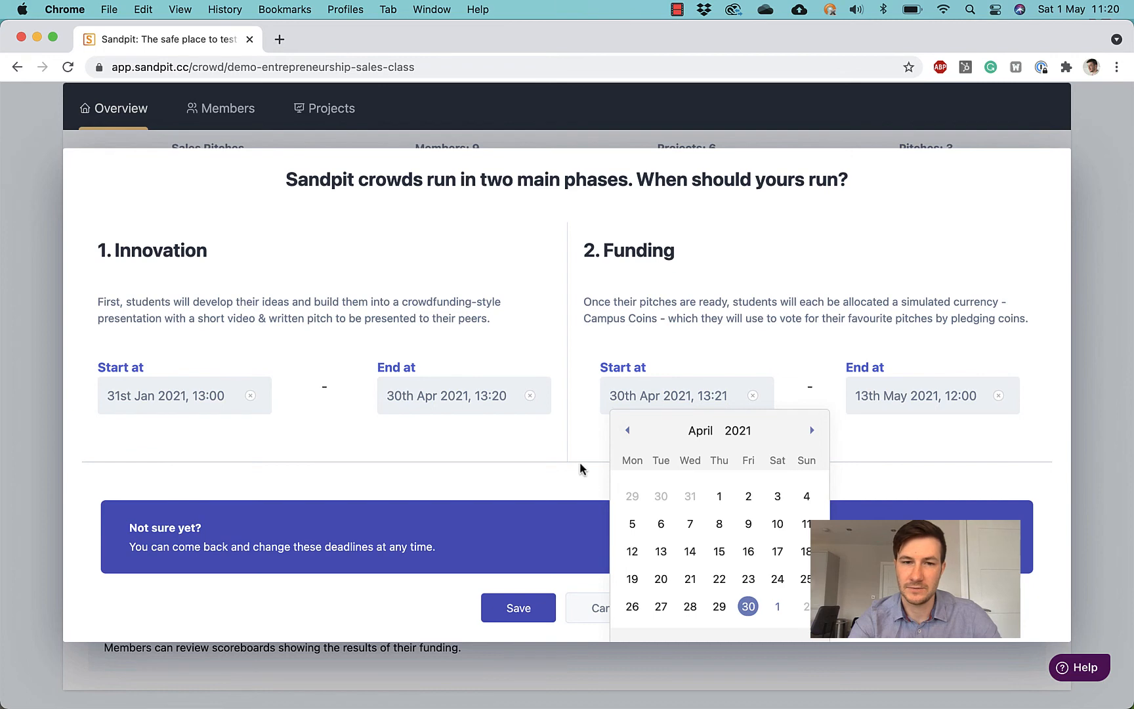
pyautogui.click(589, 435)
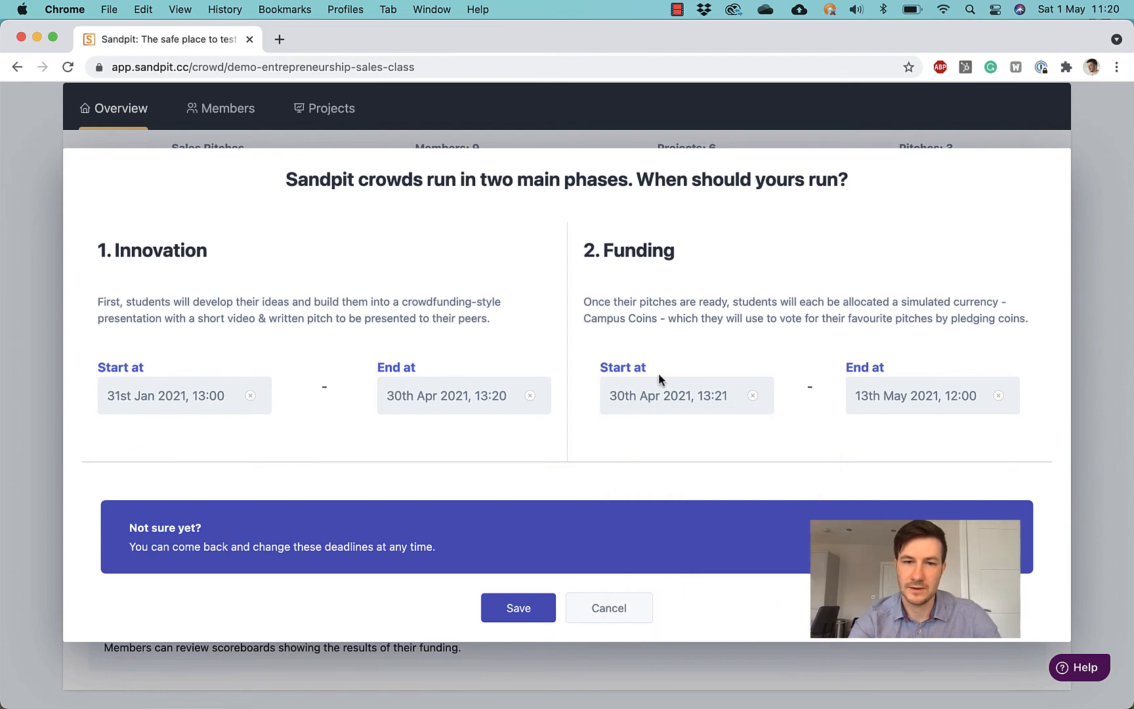
pyautogui.click(517, 609)
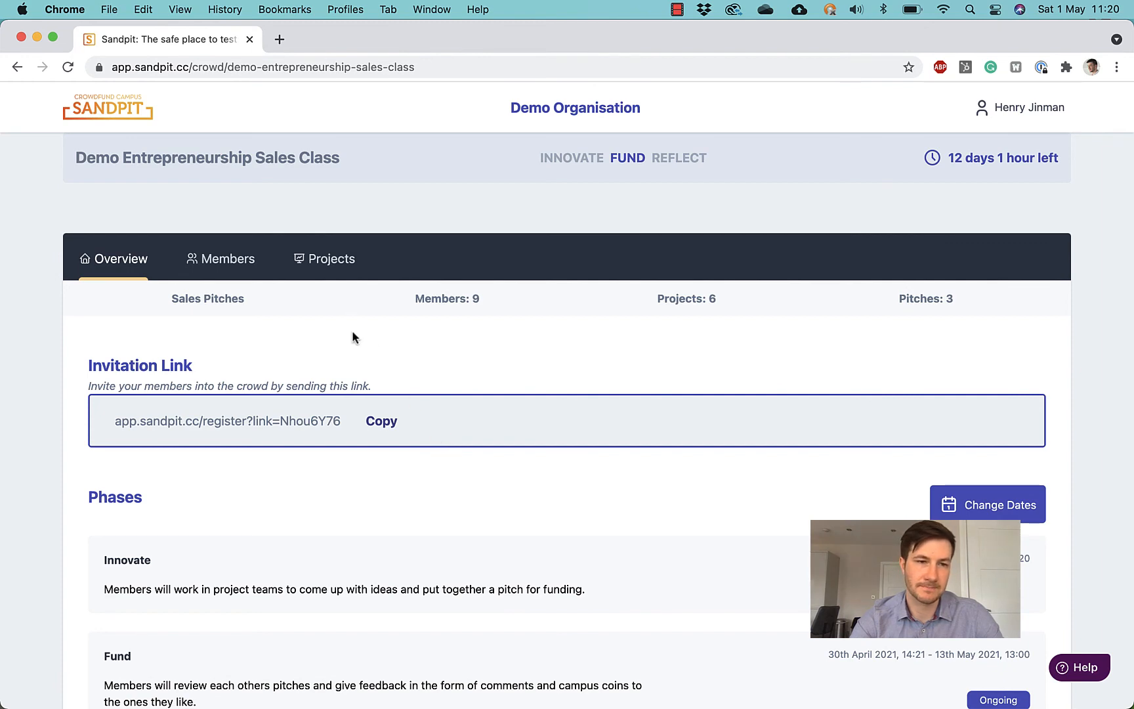
# Step: On the Projects board, drag Team 8 SA's sole member into Team 4, making it 2 / 3
pyautogui.click(223, 261)
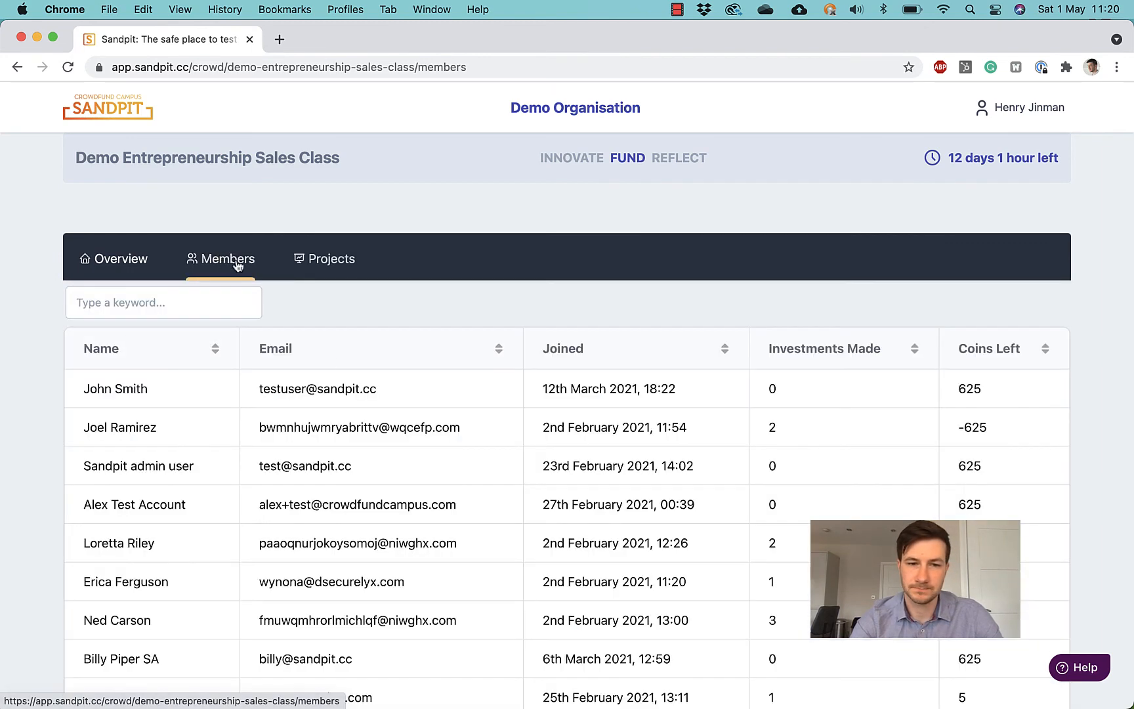
pyautogui.scroll(-1, 342, 380)
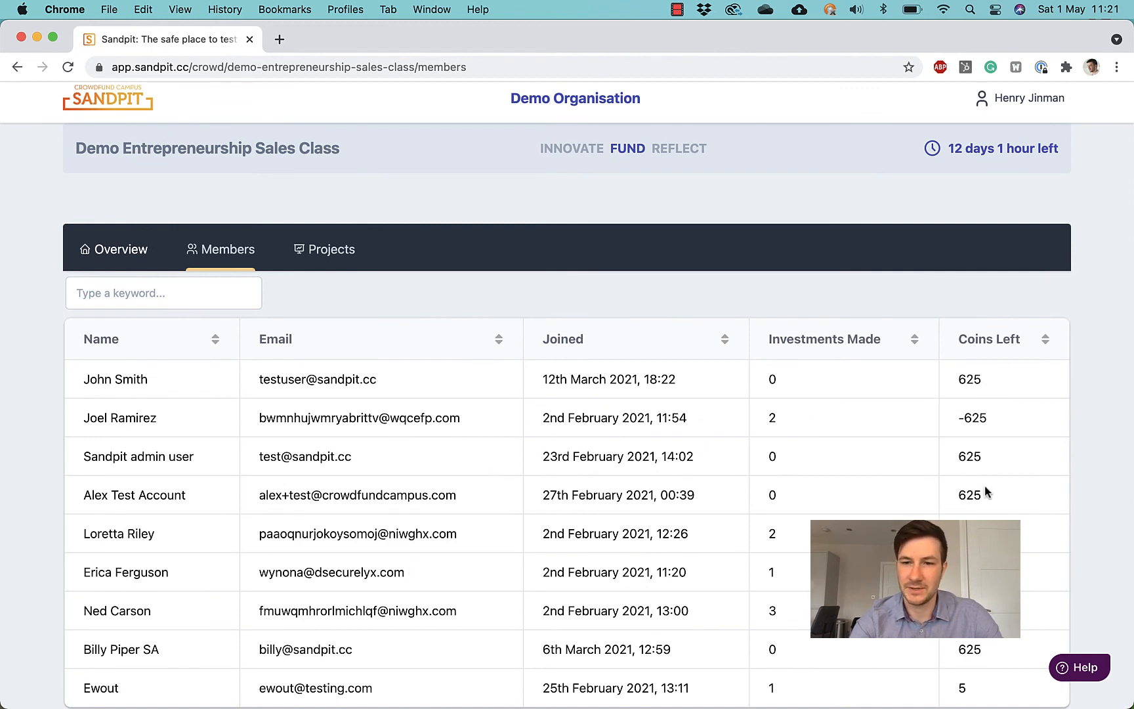
pyautogui.click(336, 263)
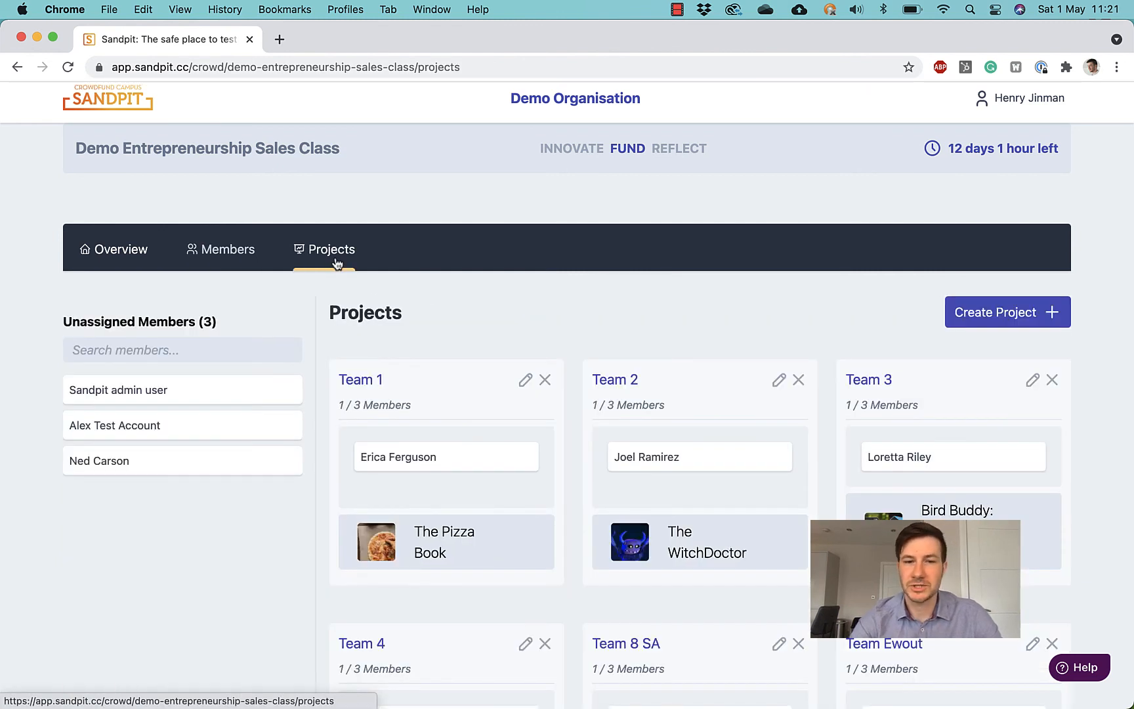
pyautogui.scroll(-2, 366, 337)
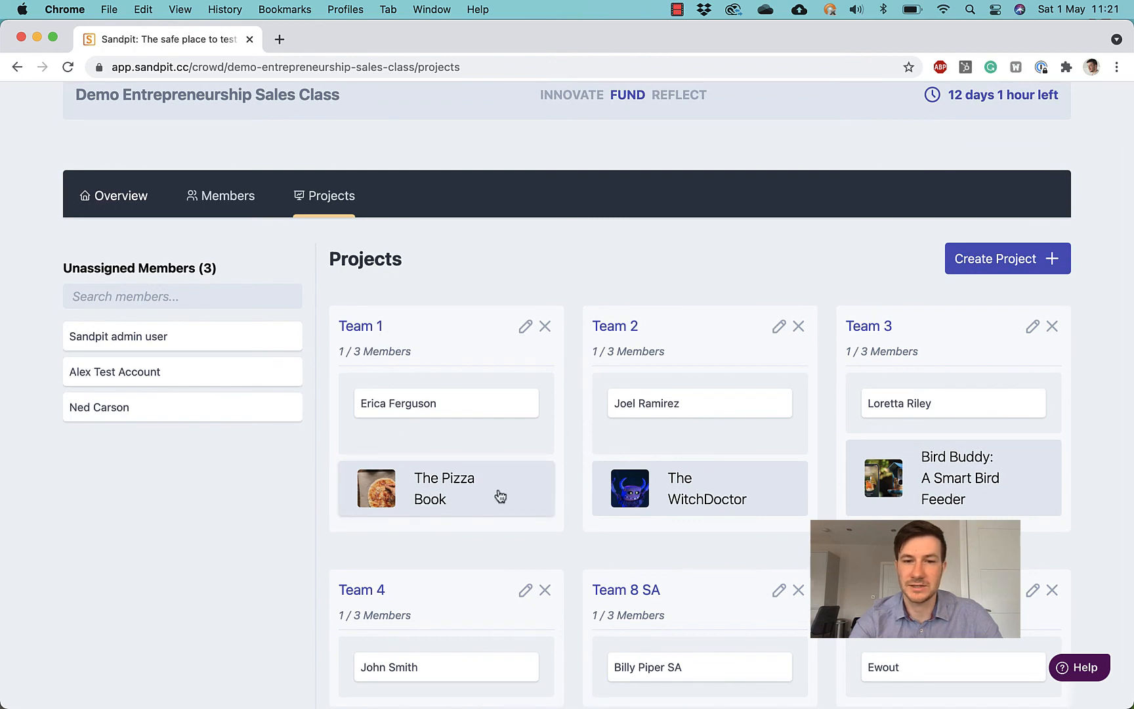
pyautogui.scroll(-1, 519, 498)
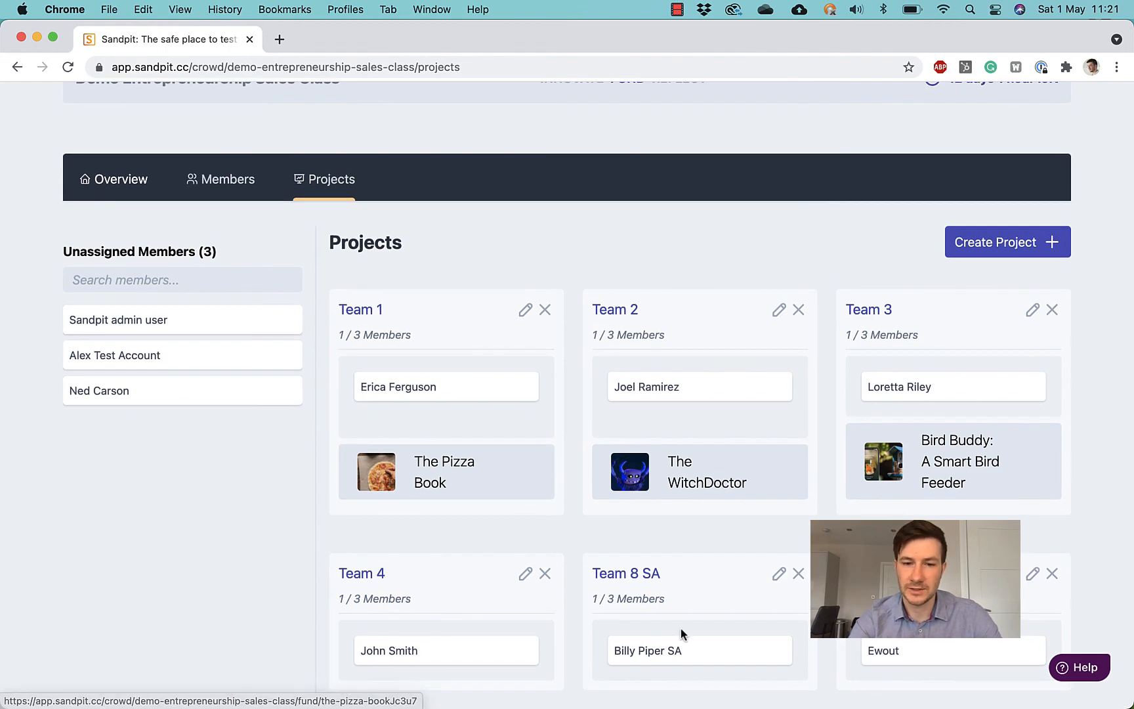
pyautogui.moveTo(665, 649); pyautogui.dragTo(459, 632)
pyautogui.scroll(-1, 460, 633)
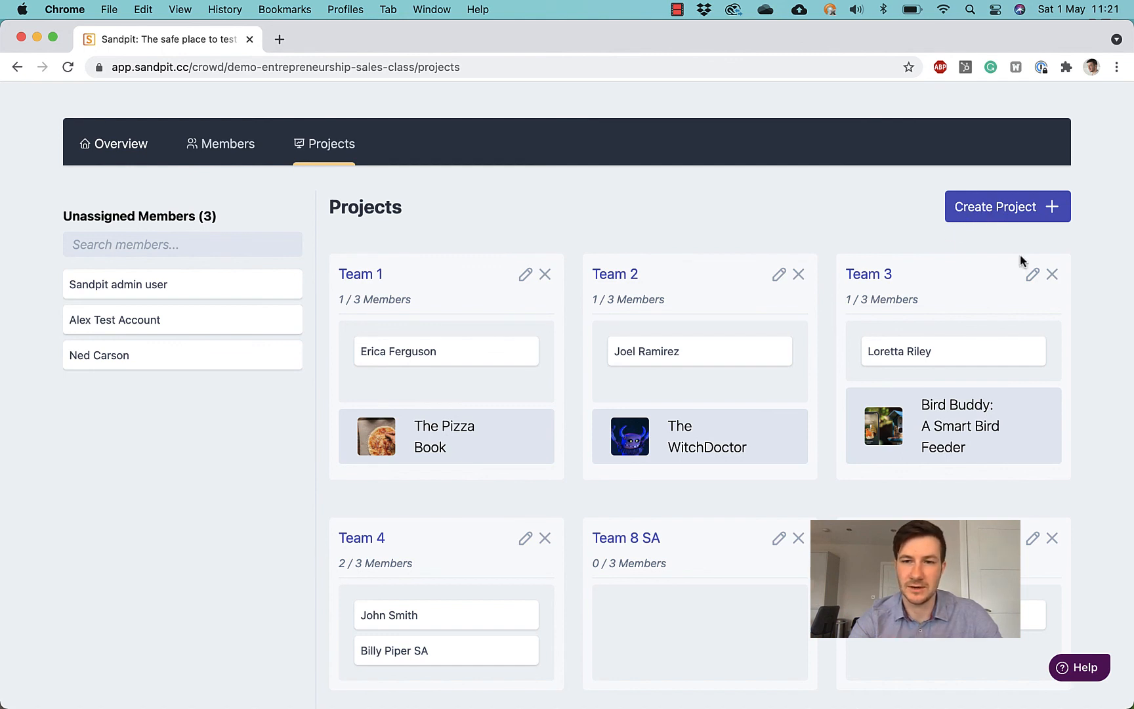
# Step: Delete the empty Team 8 SA project after ticking the confirmation box
pyautogui.click(798, 537)
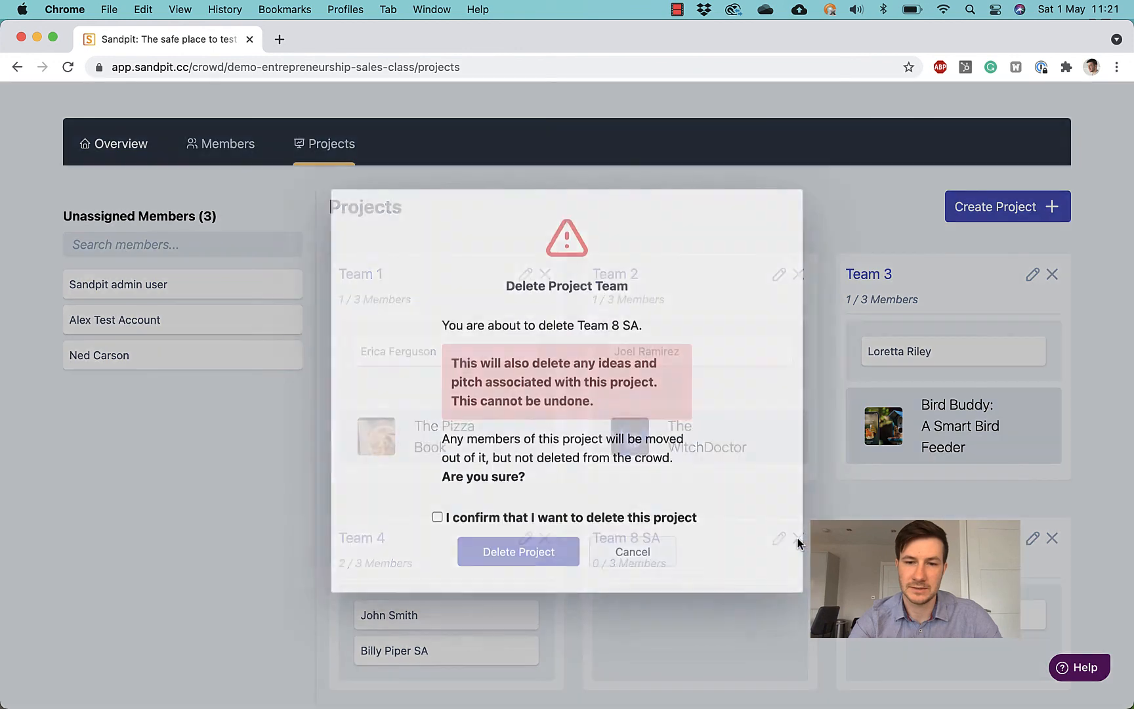
pyautogui.click(437, 521)
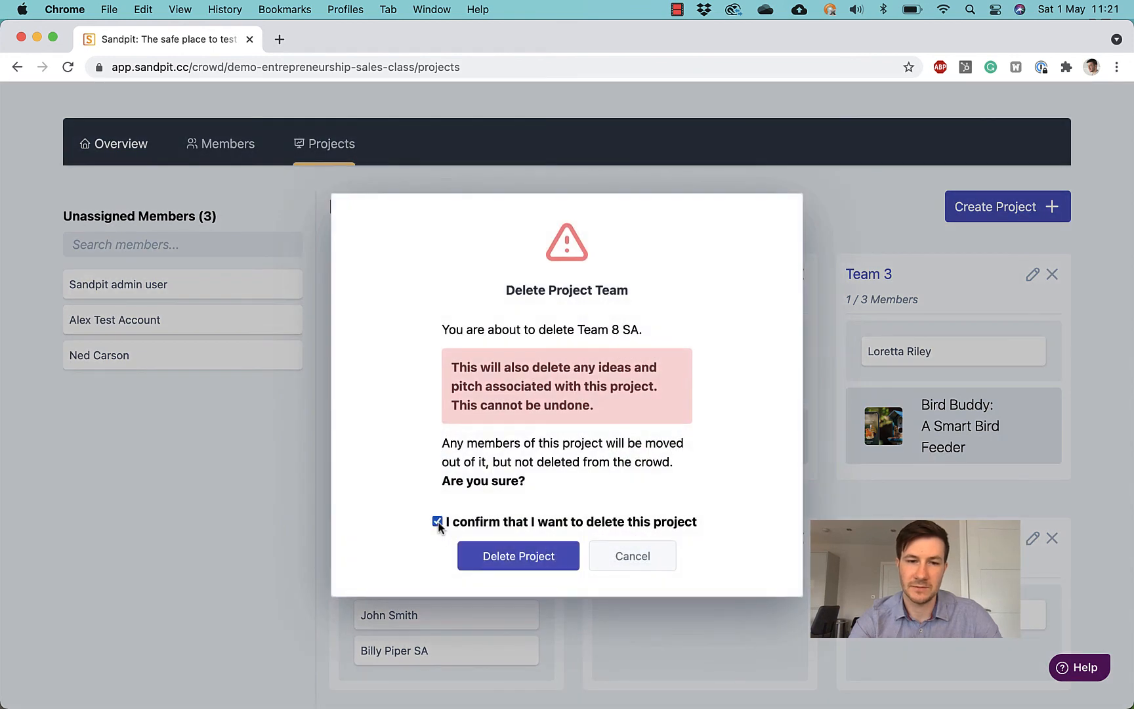
pyautogui.click(516, 565)
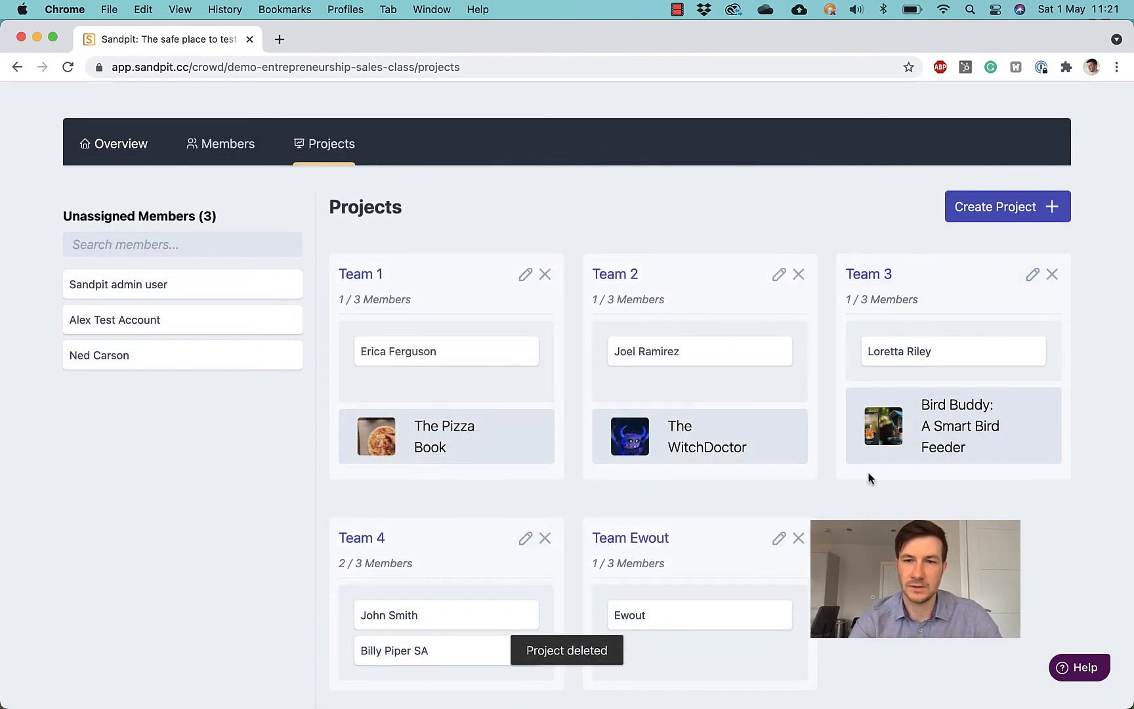
# Step: Create a project named 'Team 10' and drag an unassigned member into it
pyautogui.click(1018, 208)
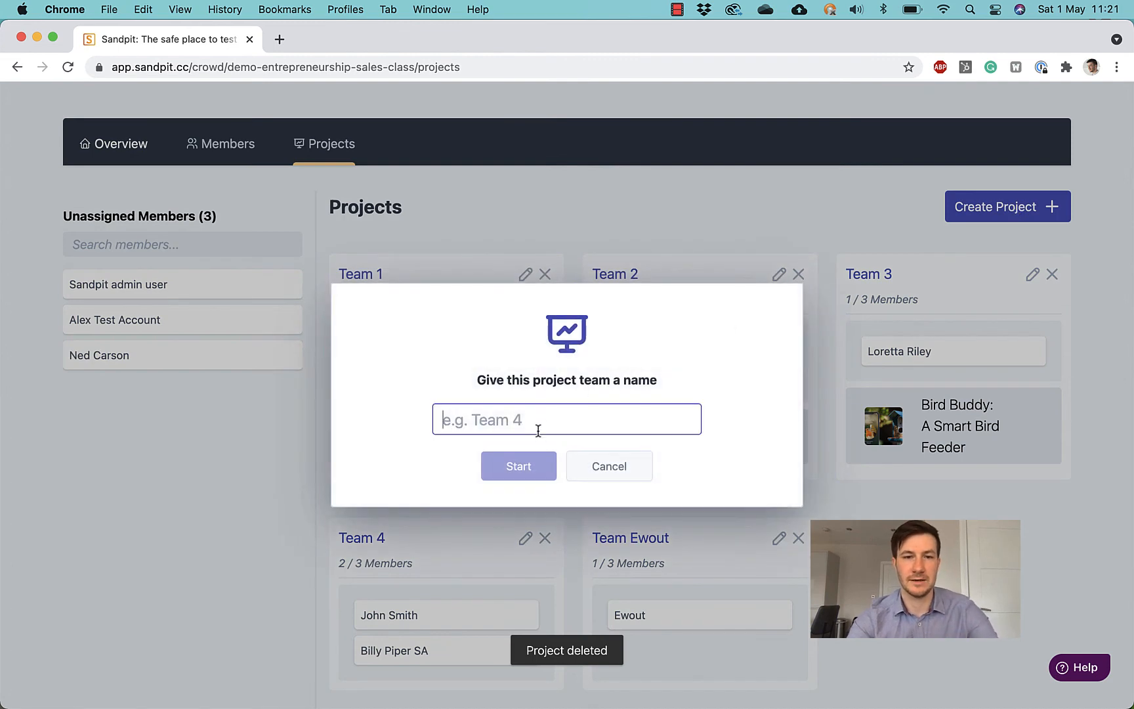
pyautogui.write('Team 10')
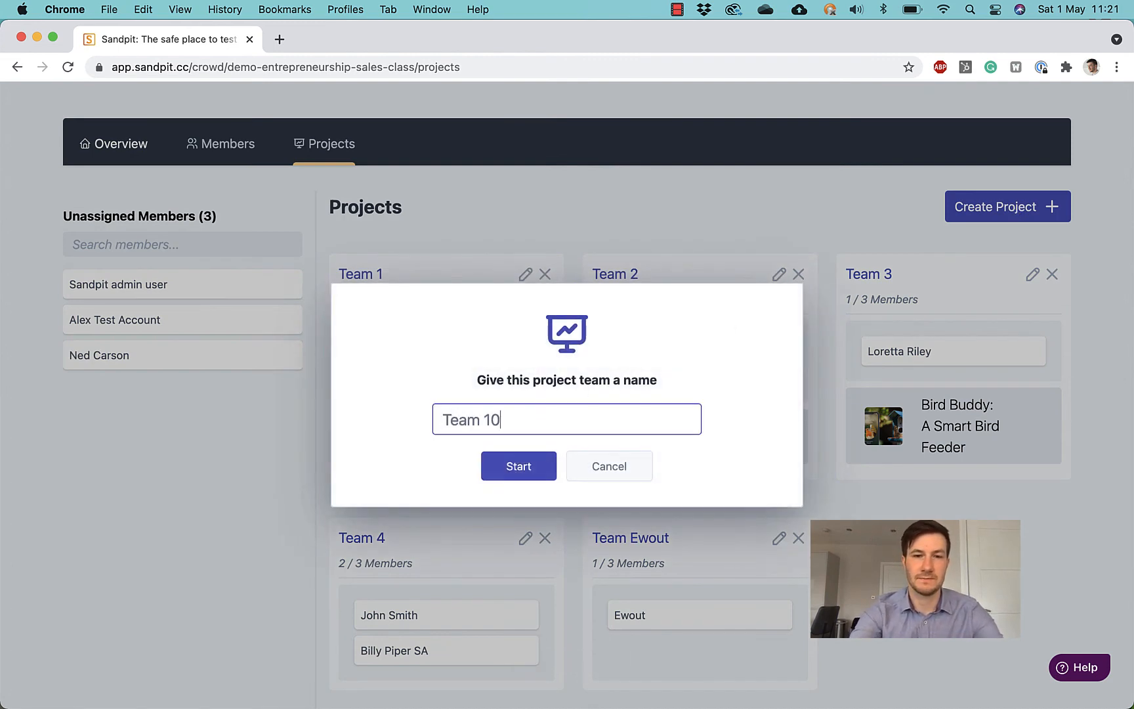
pyautogui.click(508, 471)
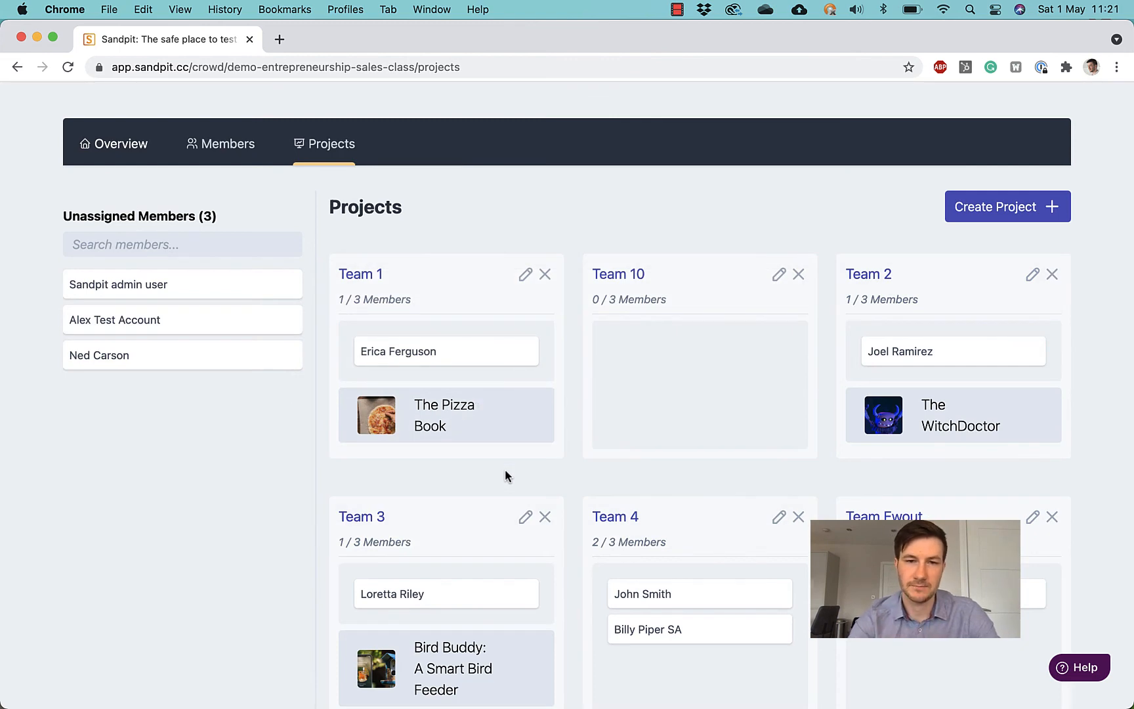
pyautogui.scroll(-1, 505, 469)
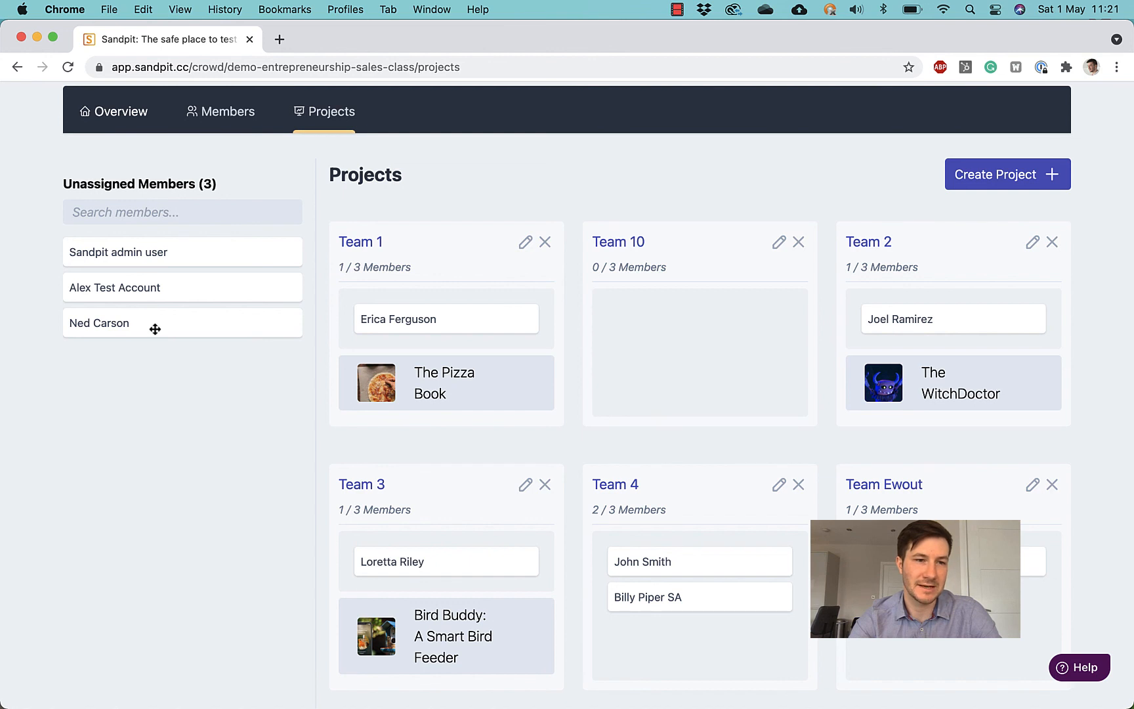
pyautogui.moveTo(112, 324); pyautogui.dragTo(666, 324)
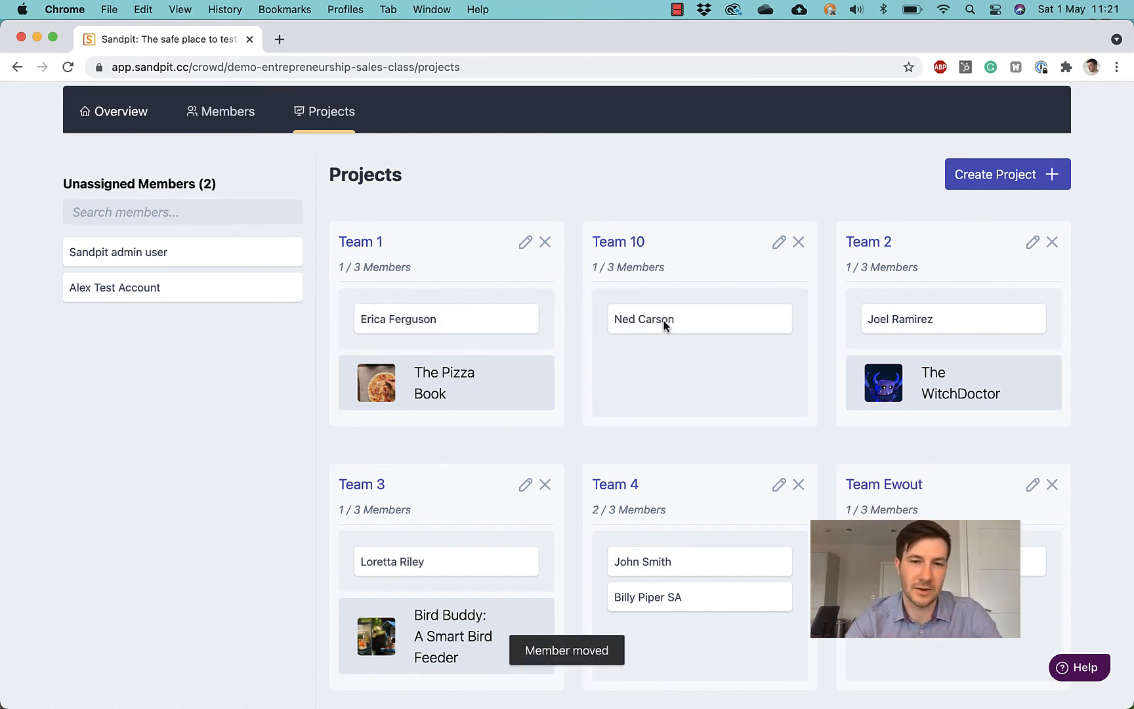